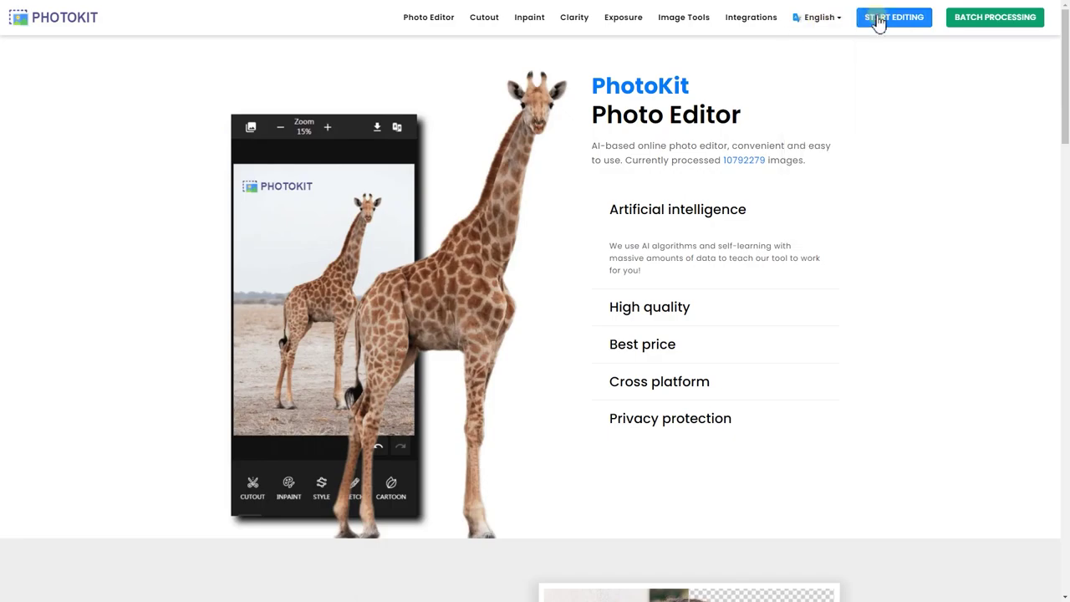
Step: Start the photo editor and open the photo pexels-pixabay-413885 from the Attachment folder
click(891, 21)
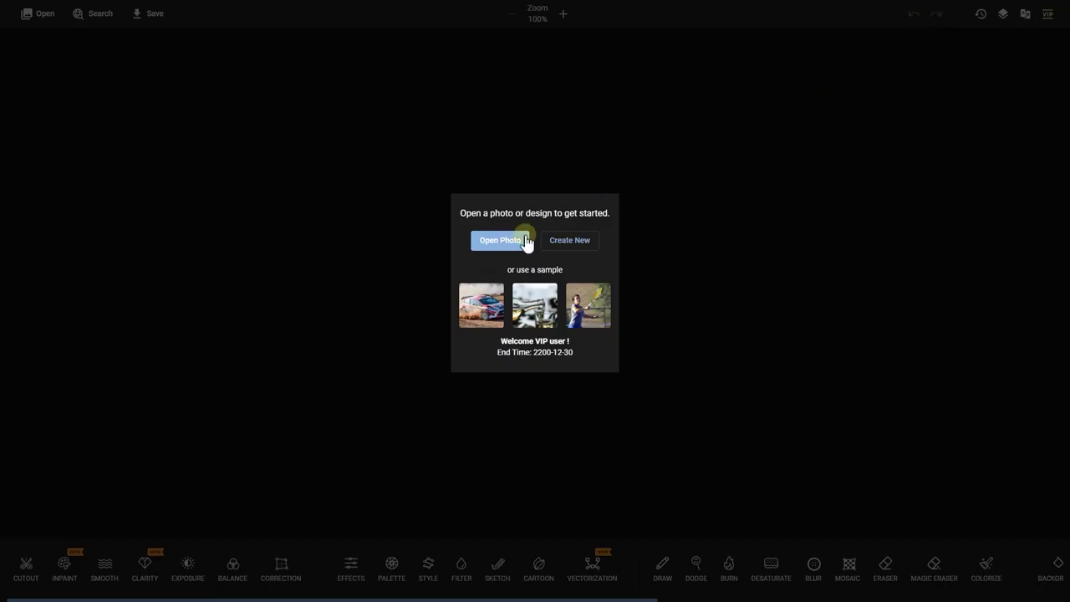
click(500, 242)
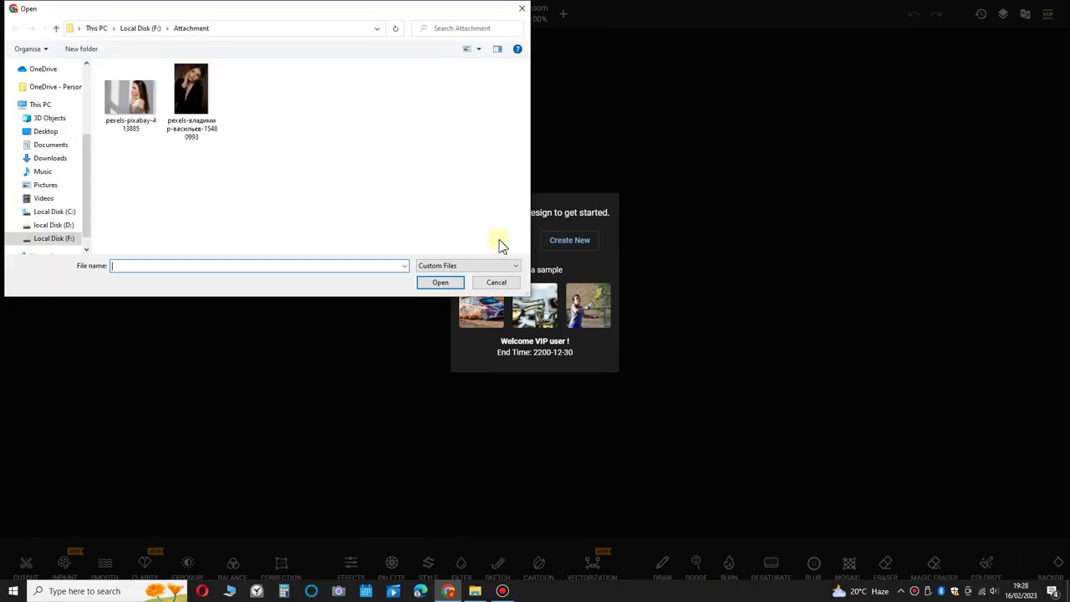
click(125, 102)
double_click(125, 101)
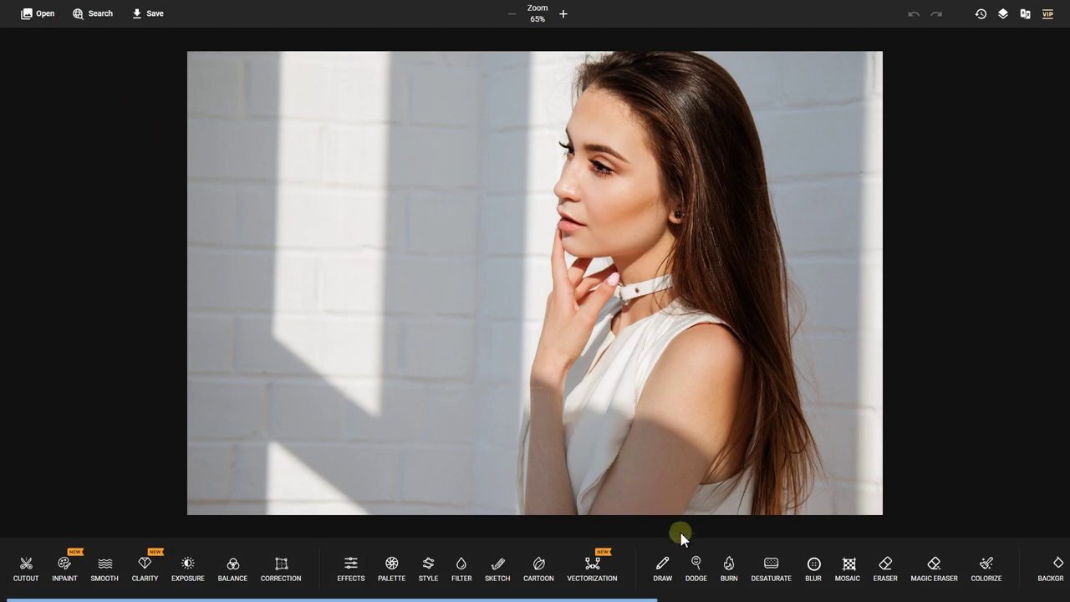
Step: Set up the Dodge tool with the solid round brush, the second-smallest size and a slightly reduced strength
click(697, 575)
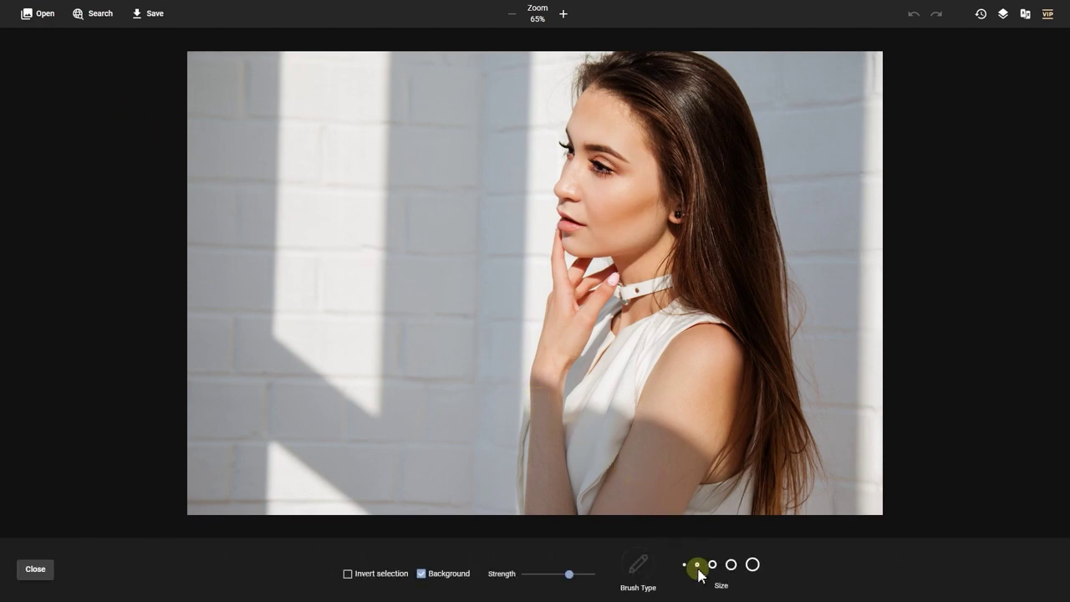
click(637, 568)
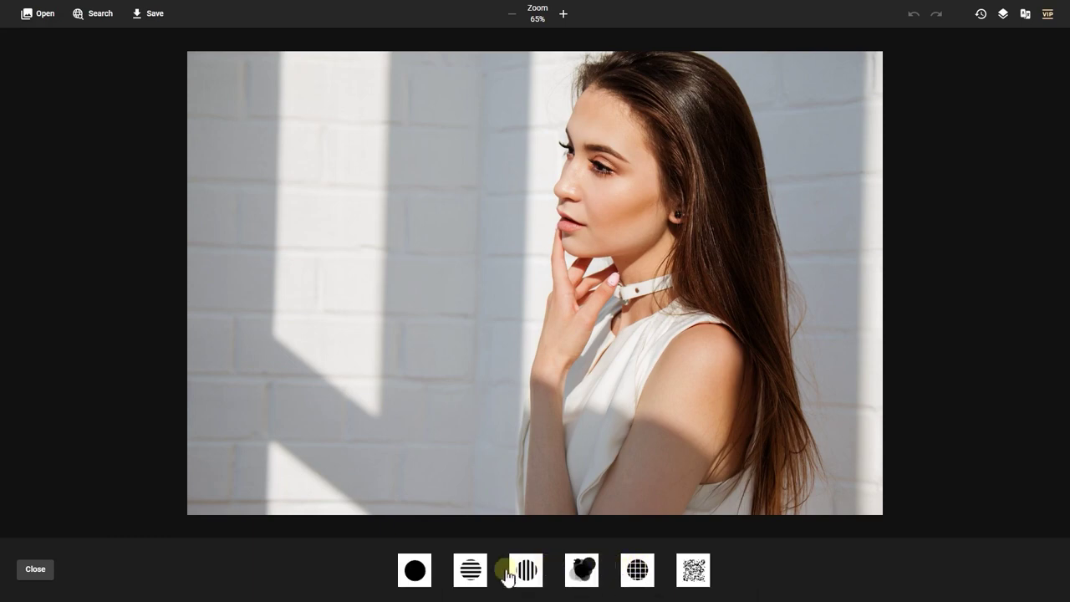
click(414, 573)
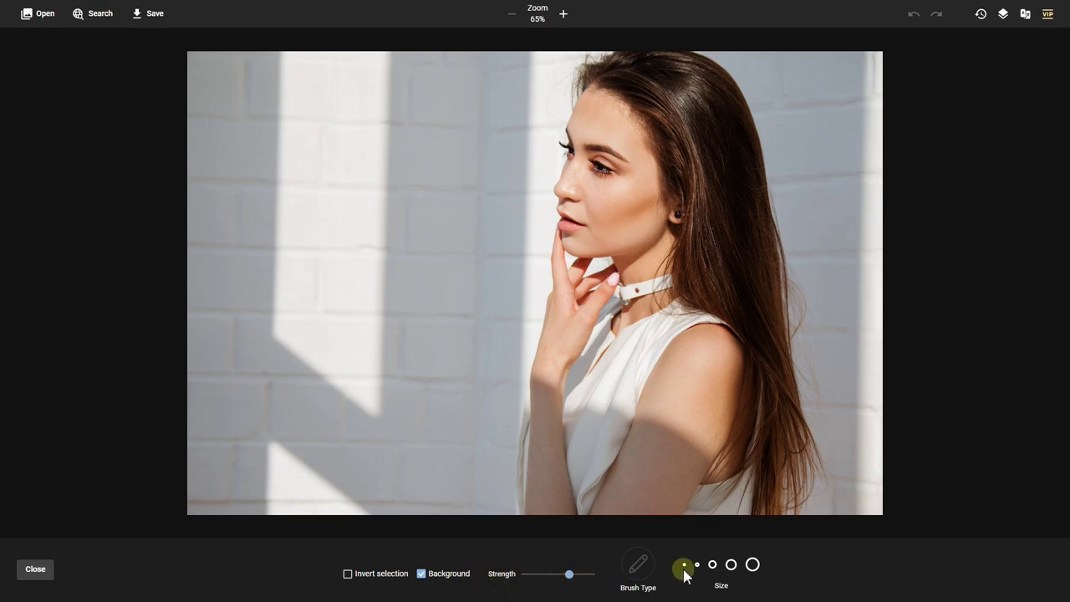
click(712, 566)
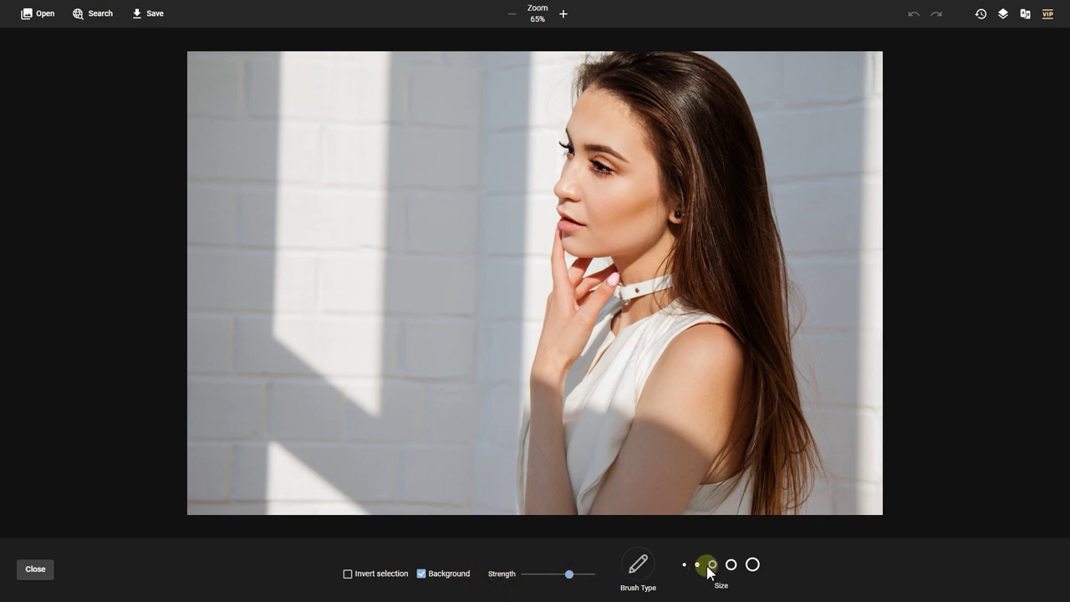
click(698, 565)
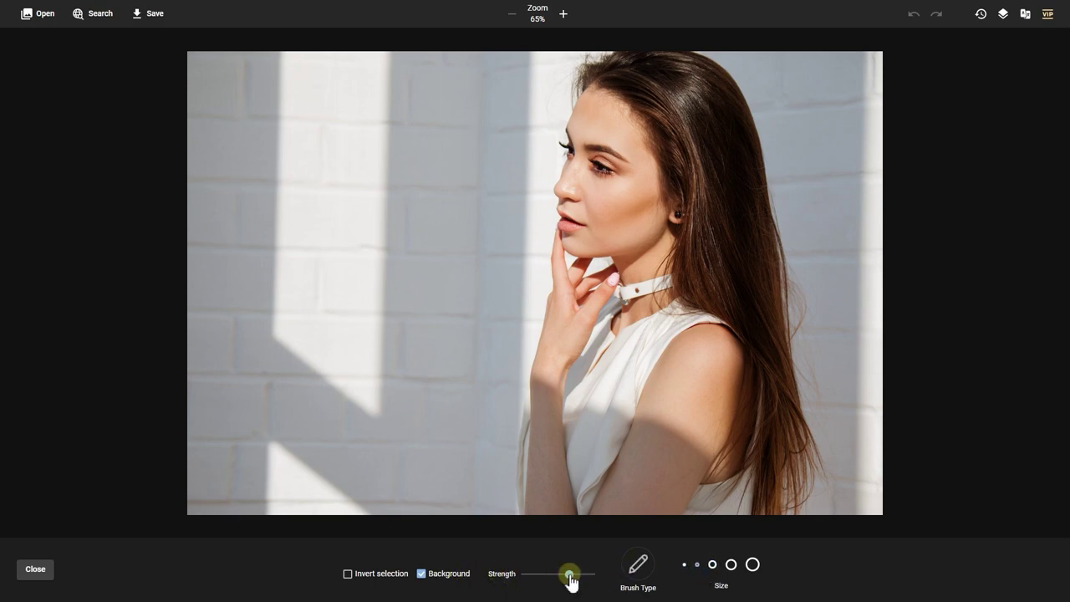
drag(569, 574, 554, 575)
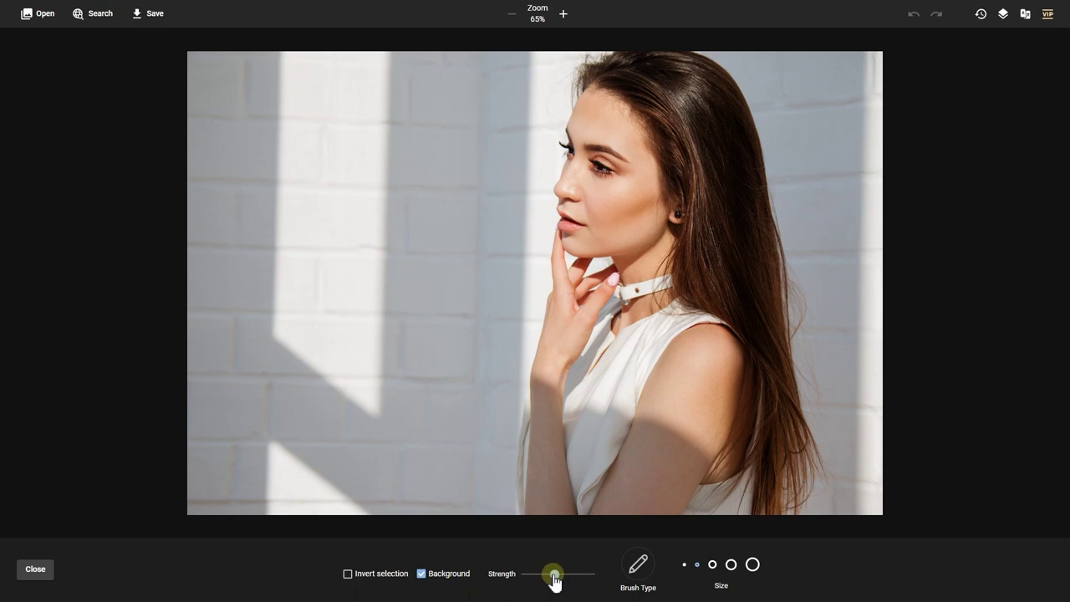
Step: Dodge the woman's cheekbone below the eye, then undo and redo the stroke to compare the effect
scroll(630, 182, up, 5)
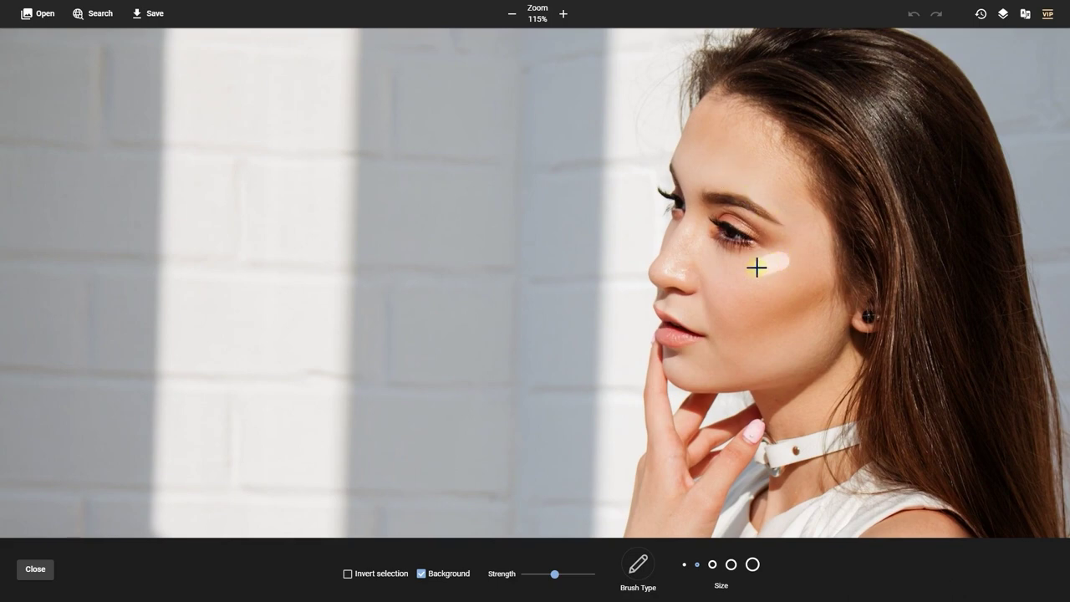
mouse_move(756, 267)
mouse_down()
mouse_move(758, 277)
mouse_move(774, 260)
mouse_up()
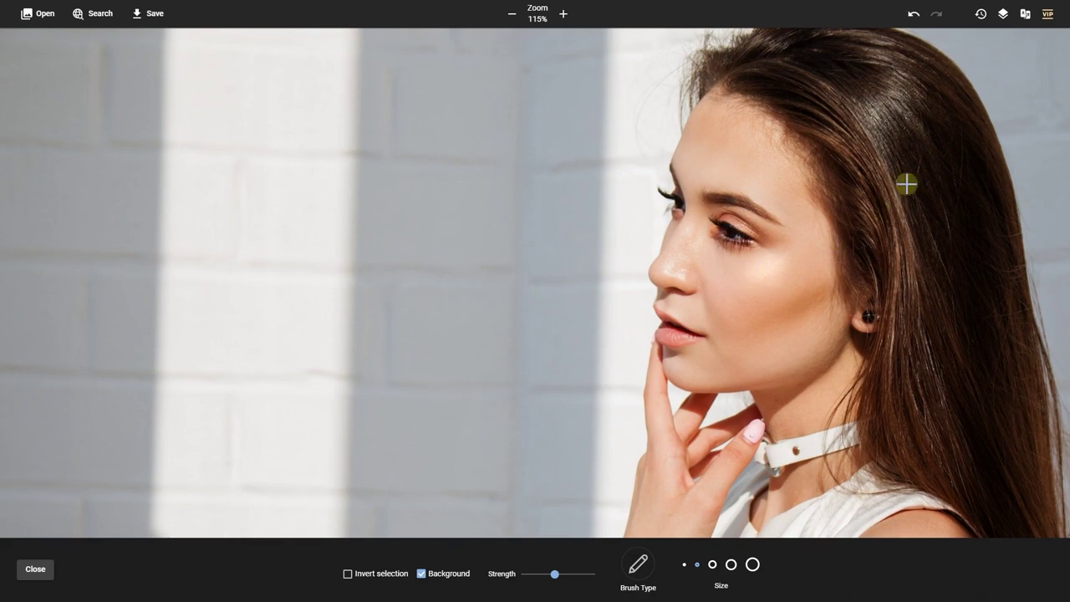
click(916, 15)
click(936, 15)
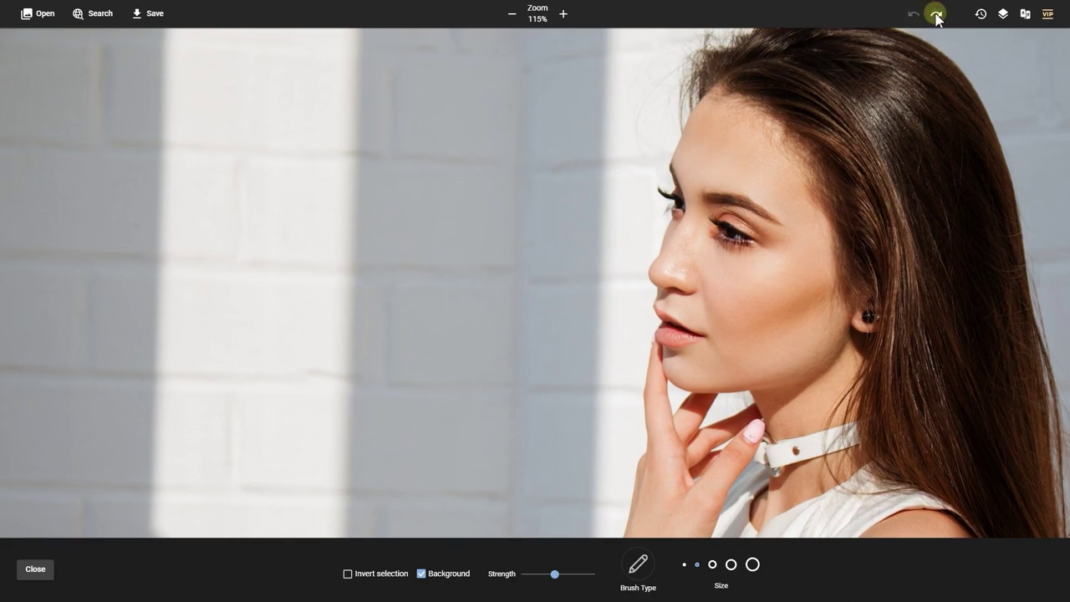
Step: Dodge the forehead above the eyebrow, and the nose bridge with a slightly lower strength
scroll(777, 188, up, 2)
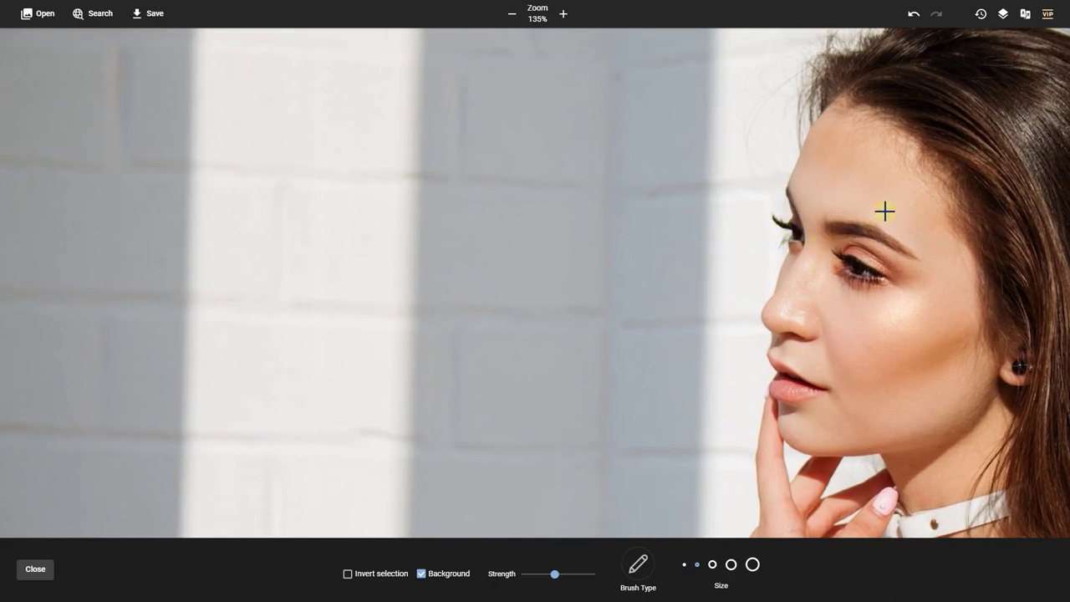
mouse_move(884, 212)
mouse_down()
mouse_move(914, 237)
mouse_move(897, 202)
mouse_up()
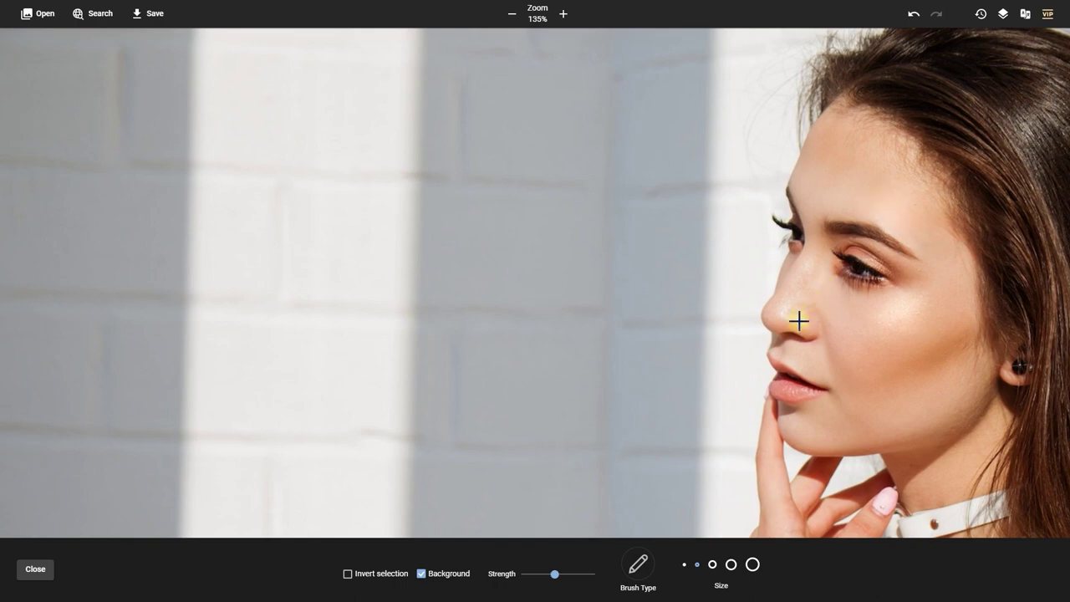
drag(555, 573, 548, 573)
drag(787, 309, 814, 265)
Step: Raise the Dodge strength to just over the middle and brighten the neck between the jaw and the choker
scroll(882, 418, down, 3)
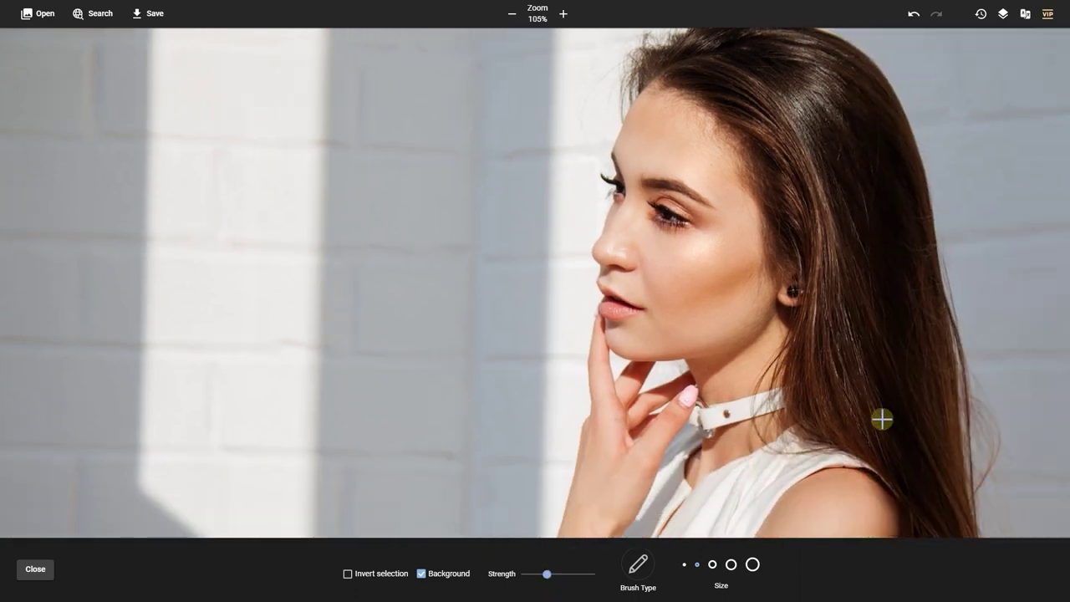
scroll(841, 382, up, 1)
scroll(841, 382, up, 1)
scroll(869, 406, down, 2)
scroll(842, 398, up, 1)
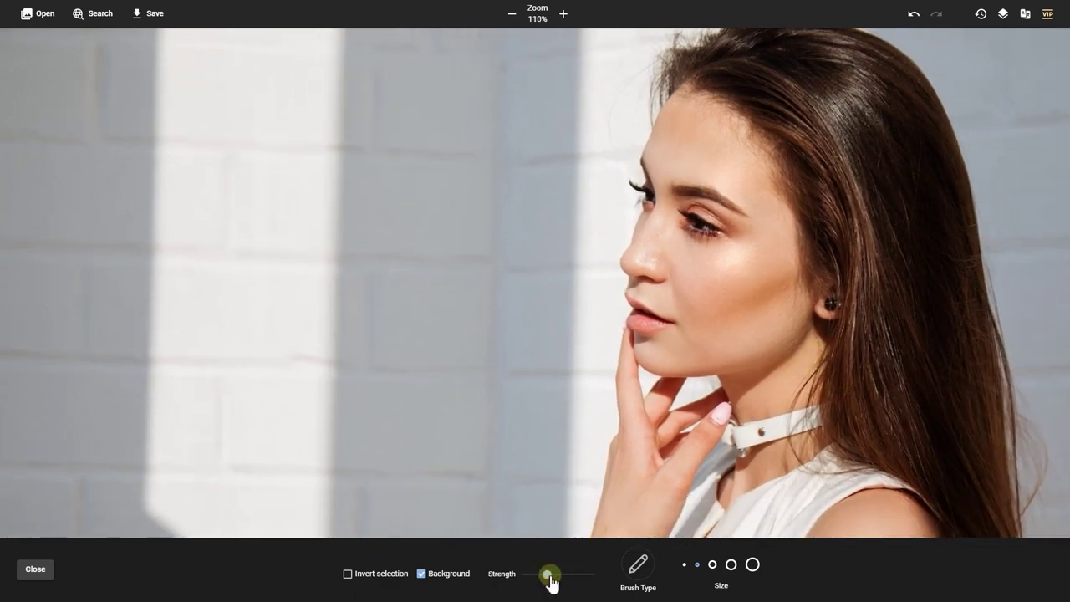
drag(547, 575, 561, 575)
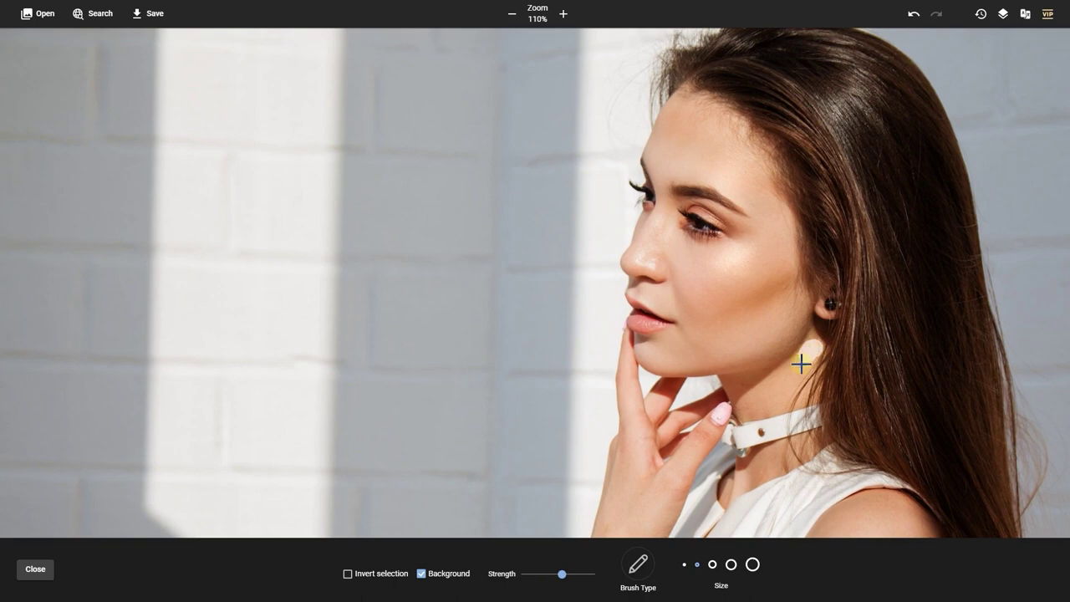
mouse_move(800, 363)
mouse_down()
mouse_move(746, 408)
mouse_move(787, 385)
mouse_up()
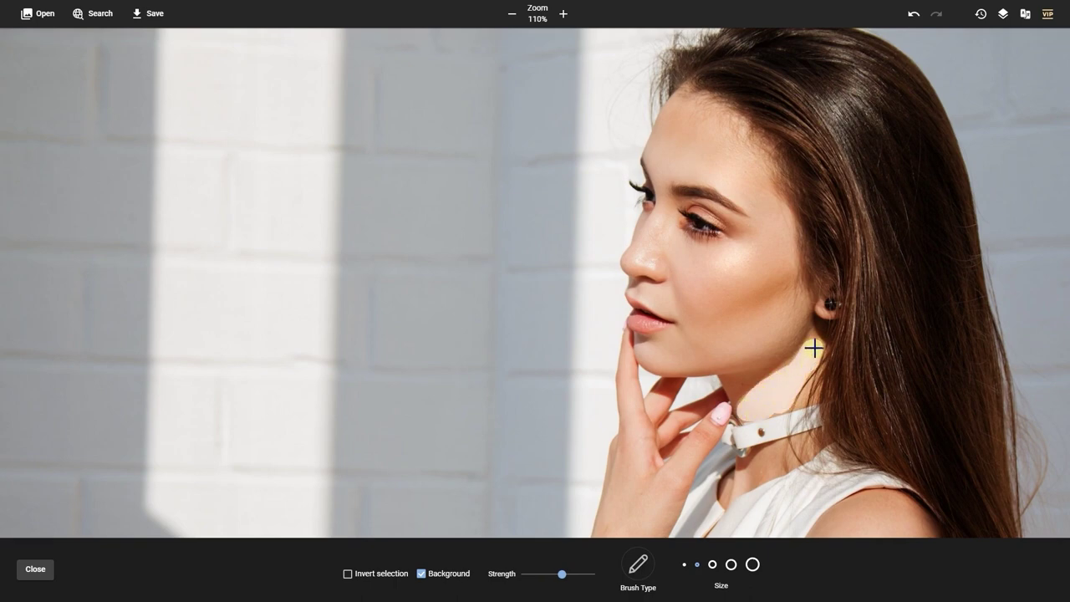
drag(813, 348, 816, 350)
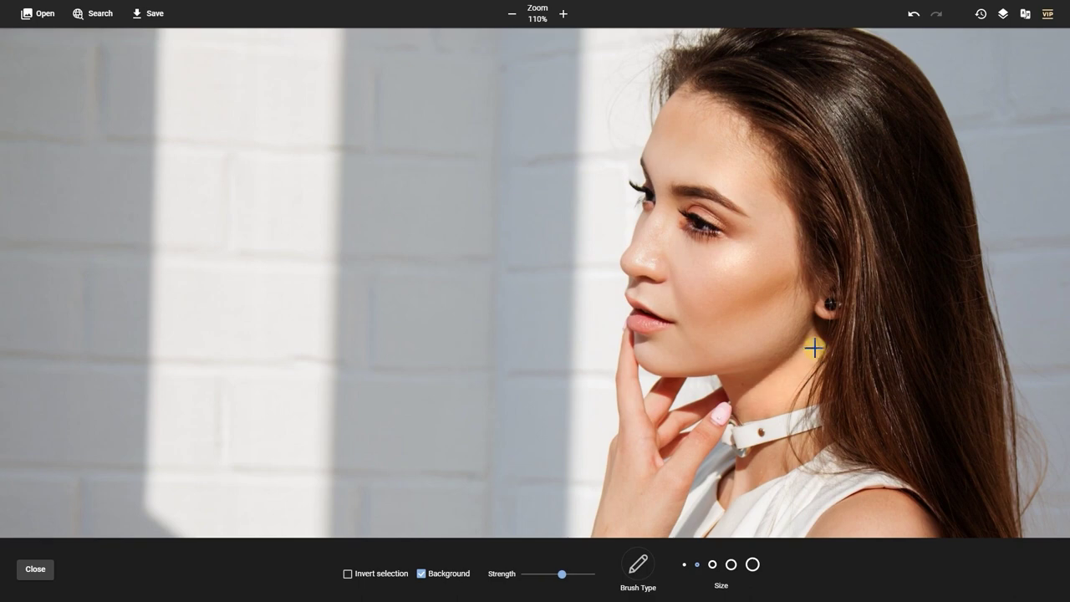
Step: Dodge the sunlit part of the shoulder and upper arm, and leave the Dodge tool
scroll(815, 348, down, 2)
scroll(784, 406, down, 2)
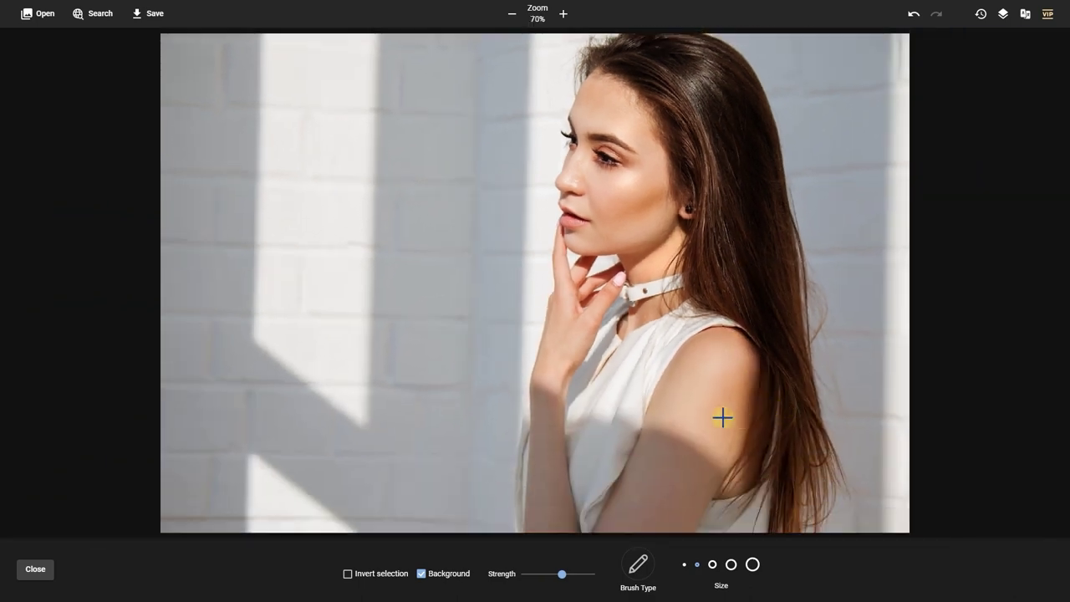
scroll(554, 410, up, 2)
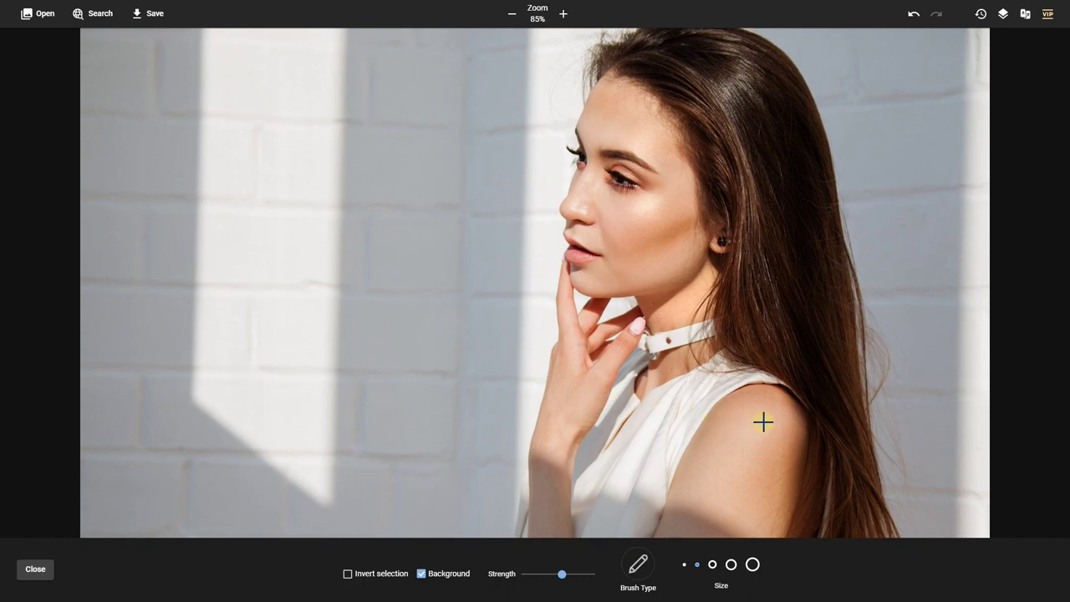
mouse_move(753, 428)
mouse_down()
mouse_move(741, 463)
mouse_move(730, 446)
mouse_move(763, 416)
mouse_up()
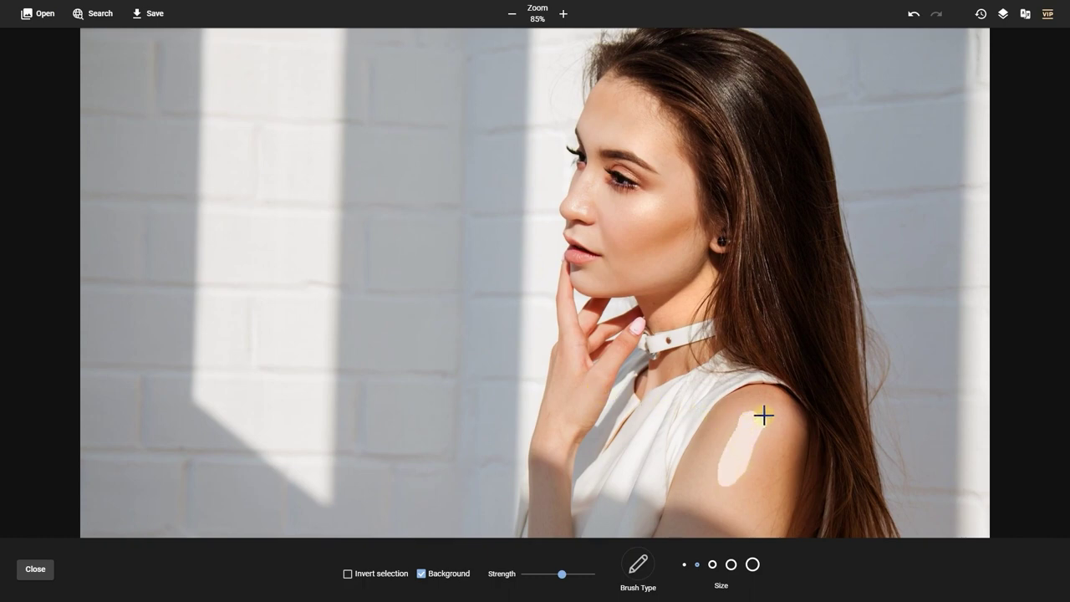
mouse_move(736, 473)
mouse_down()
mouse_move(729, 428)
mouse_move(777, 411)
mouse_move(756, 455)
mouse_up()
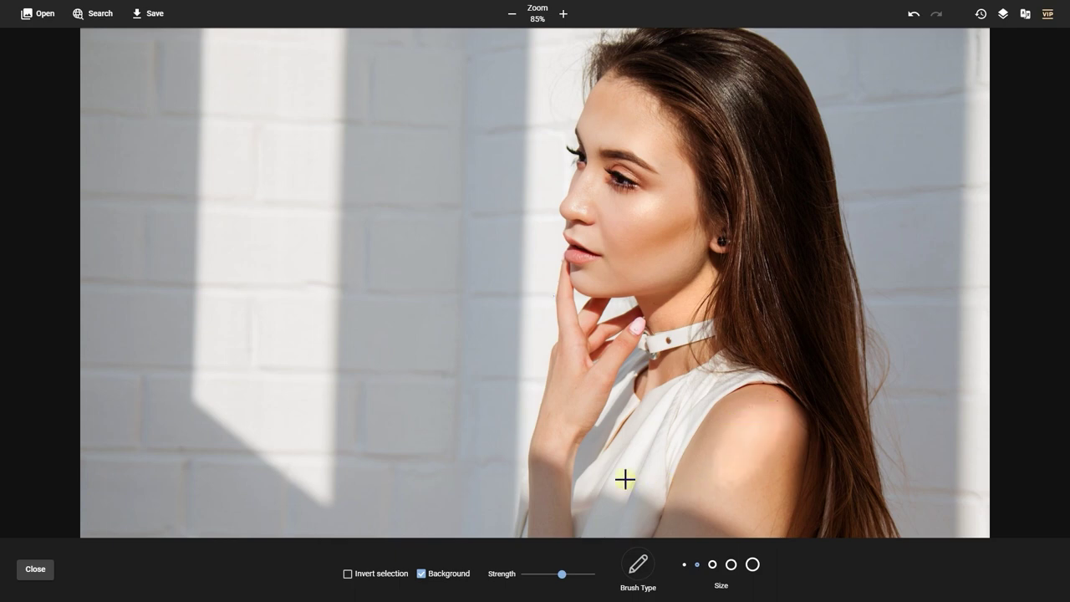
click(36, 570)
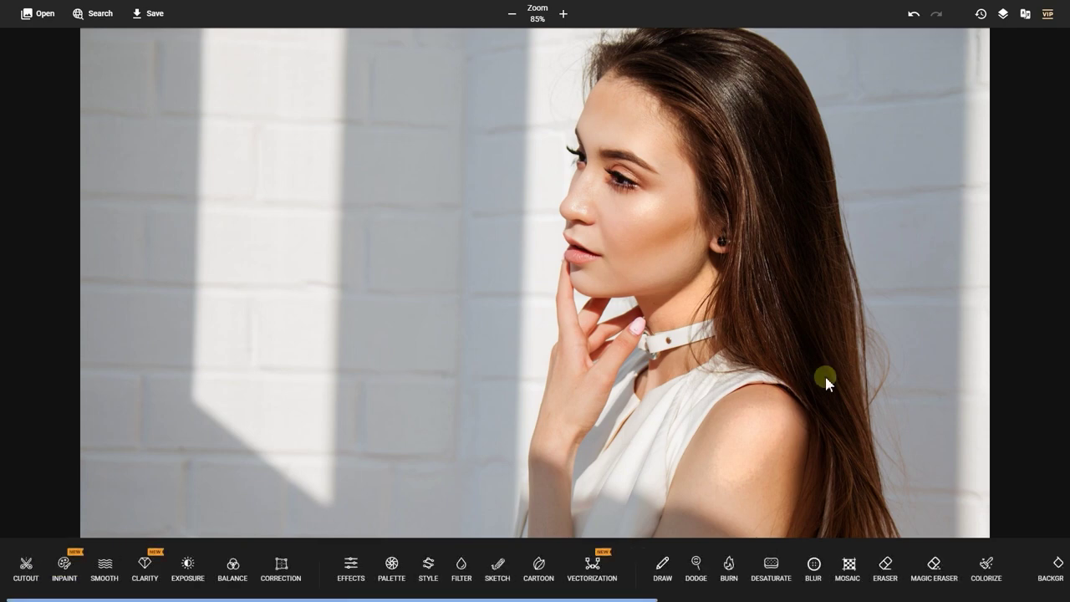
Step: Review the Dodge edits one by one in the image's history, from the first to the latest
scroll(835, 372, down, 2)
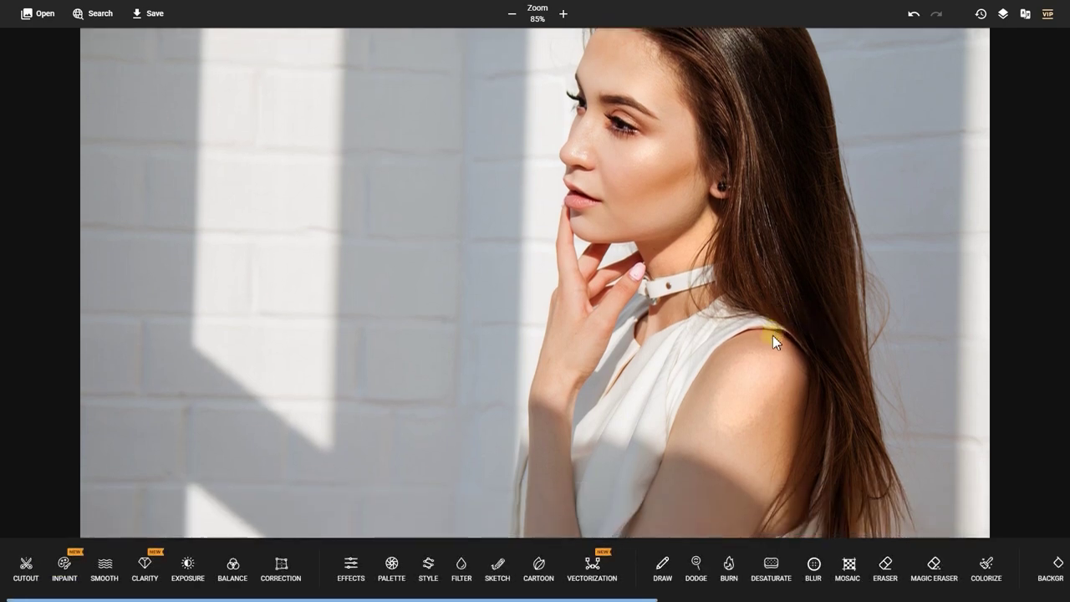
scroll(772, 335, up, 2)
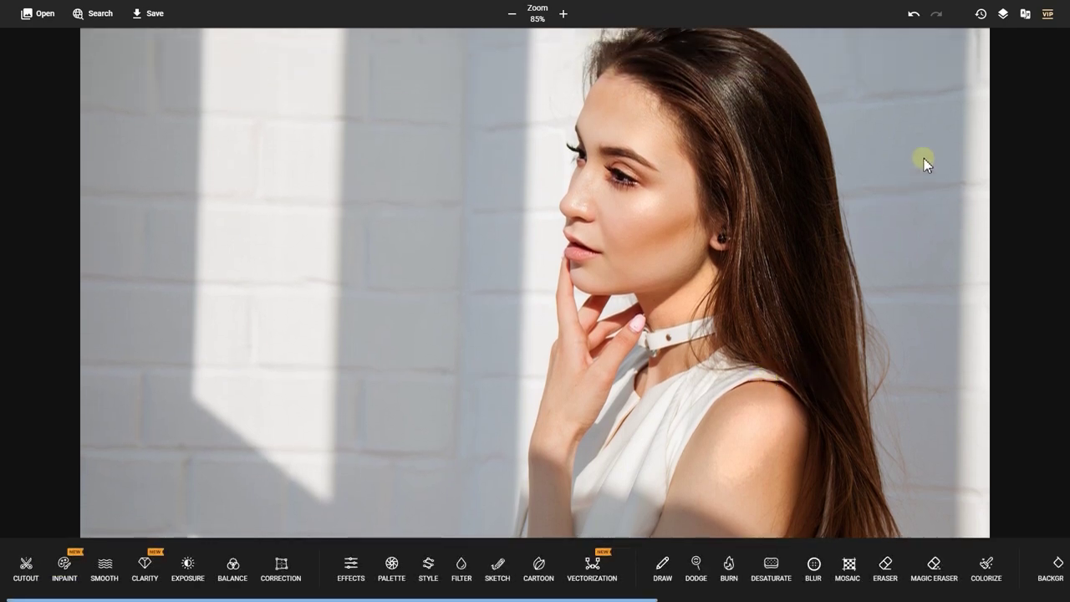
click(980, 14)
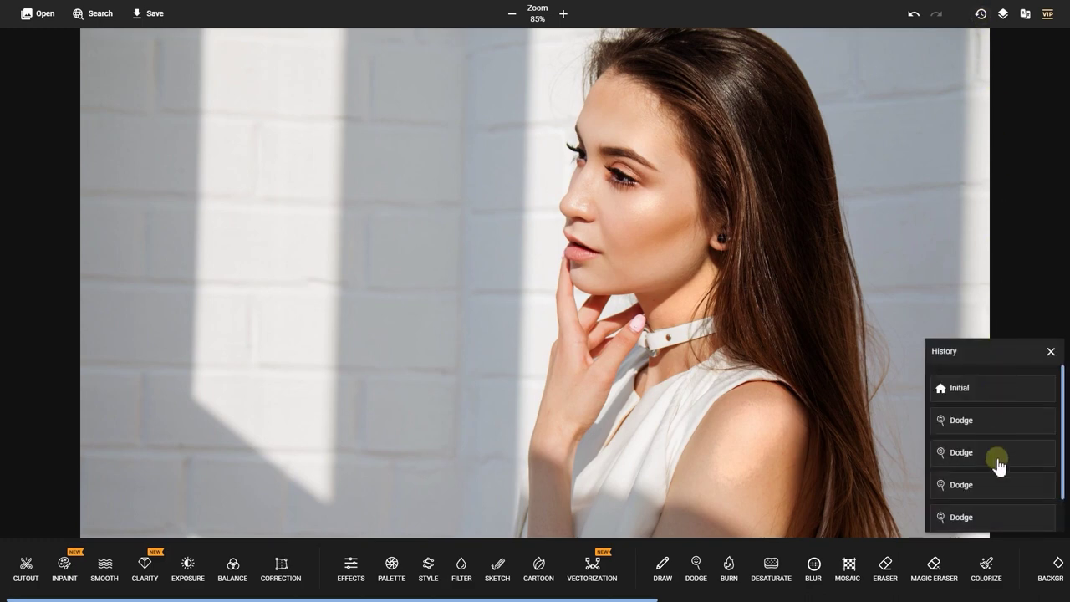
scroll(997, 462, down, 1)
scroll(997, 462, up, 1)
click(983, 427)
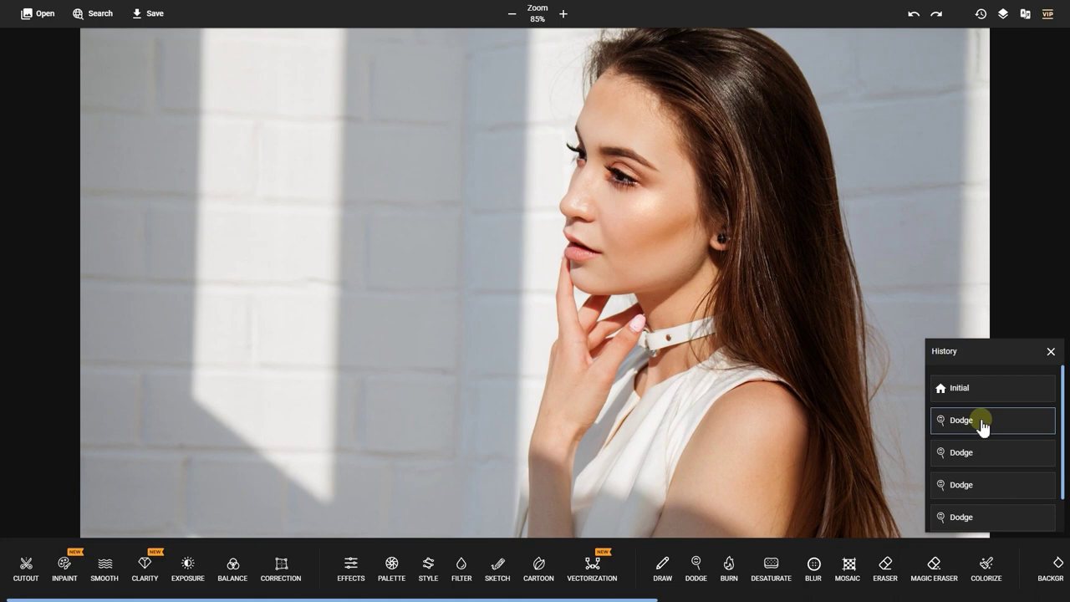
click(978, 451)
scroll(979, 453, down, 1)
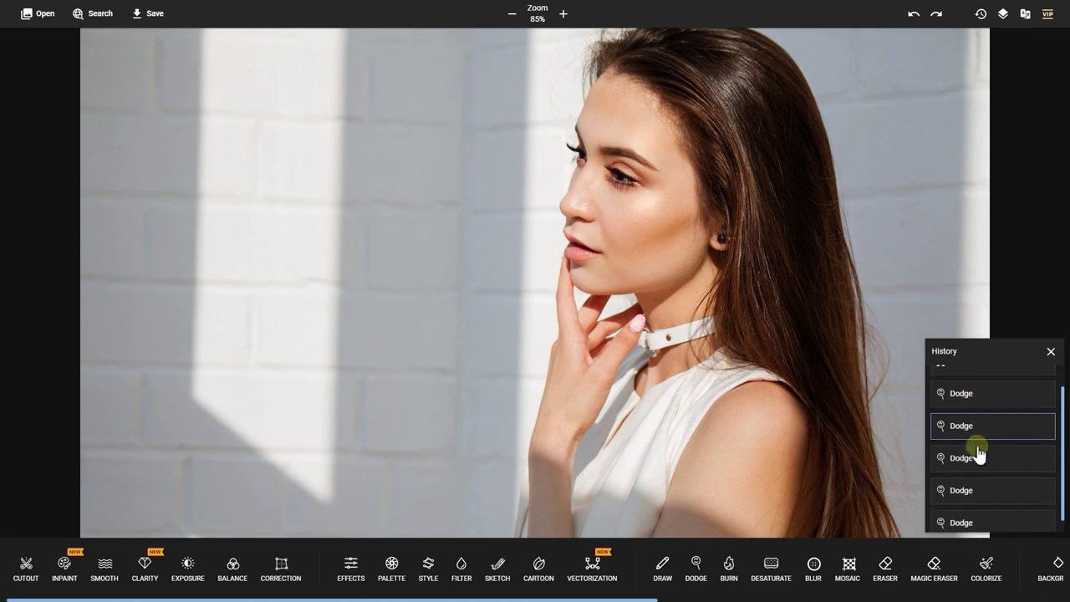
click(979, 453)
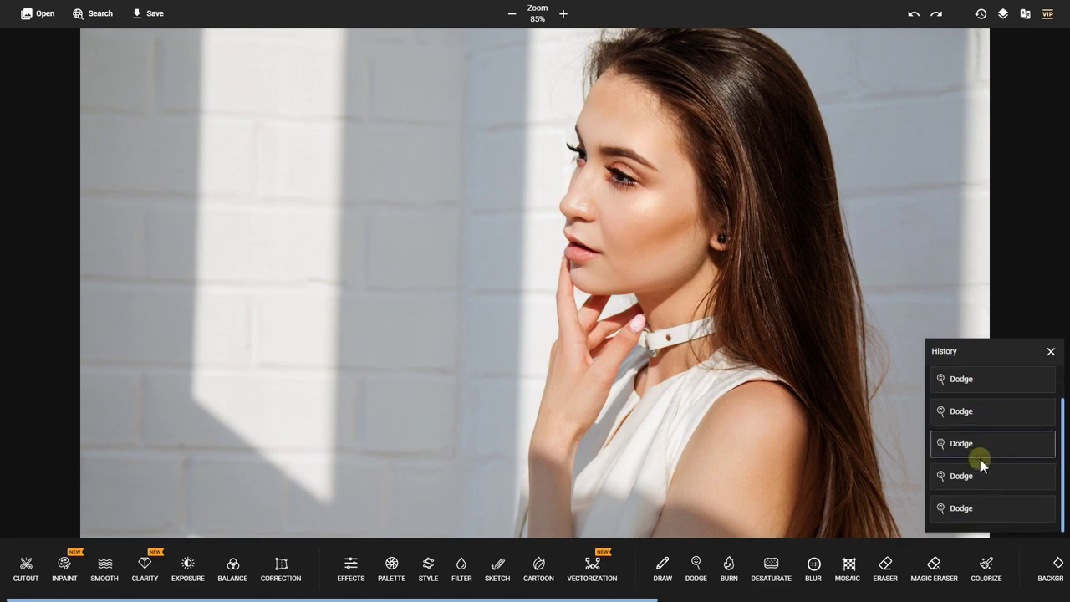
click(984, 476)
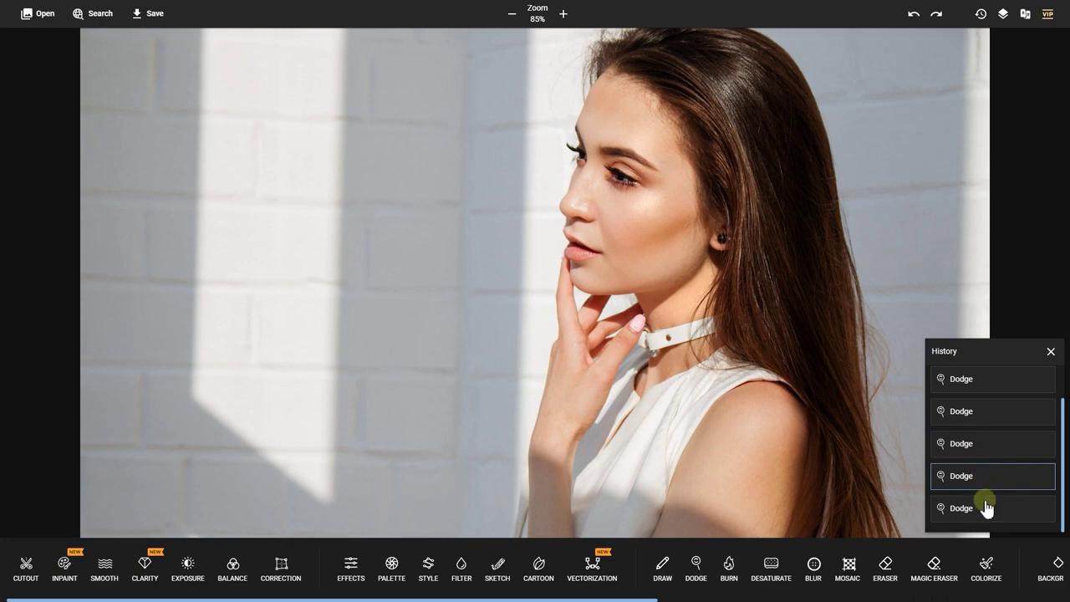
click(986, 508)
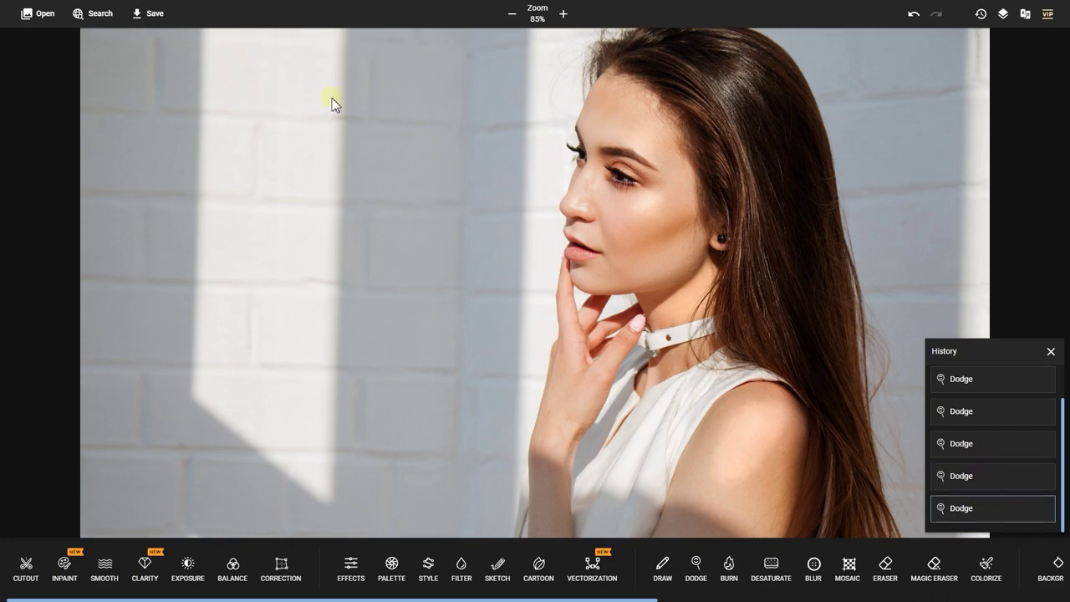
Step: Save the edited photo in WEBP format under the name image and show the downloaded file's options
click(159, 17)
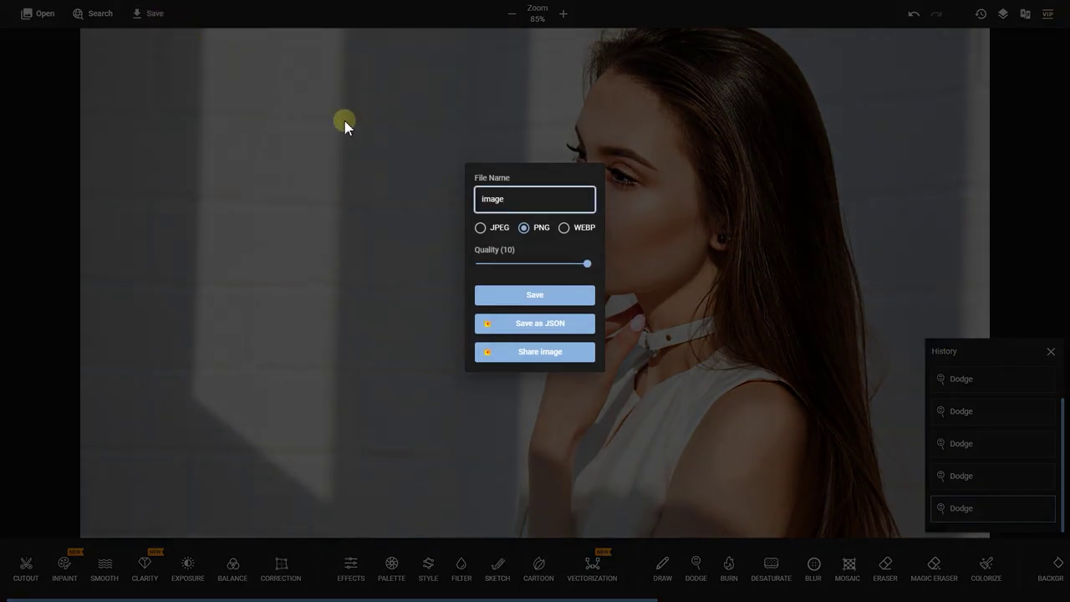
click(563, 229)
click(535, 298)
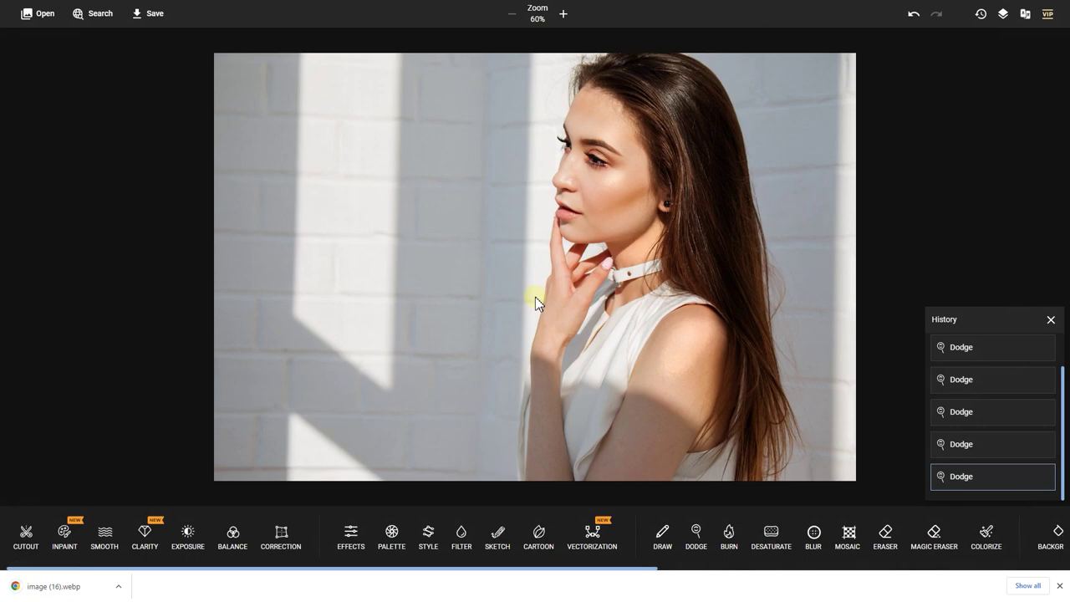
click(117, 586)
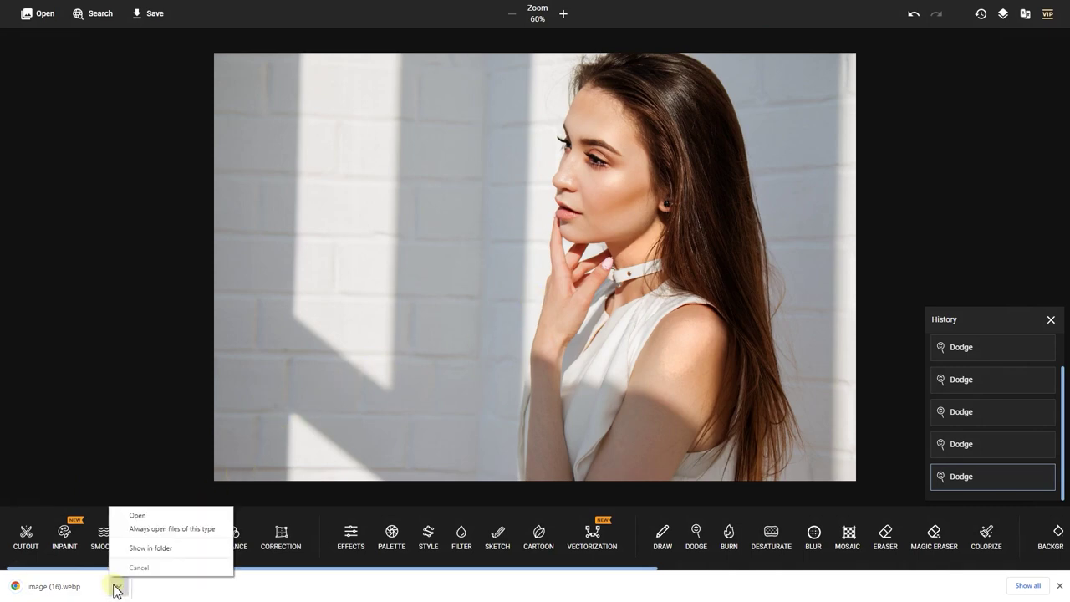
Step: View the downloaded WEBP image, and load the dark portrait of the woman in a black coat from the Attachment folder for editing
click(139, 514)
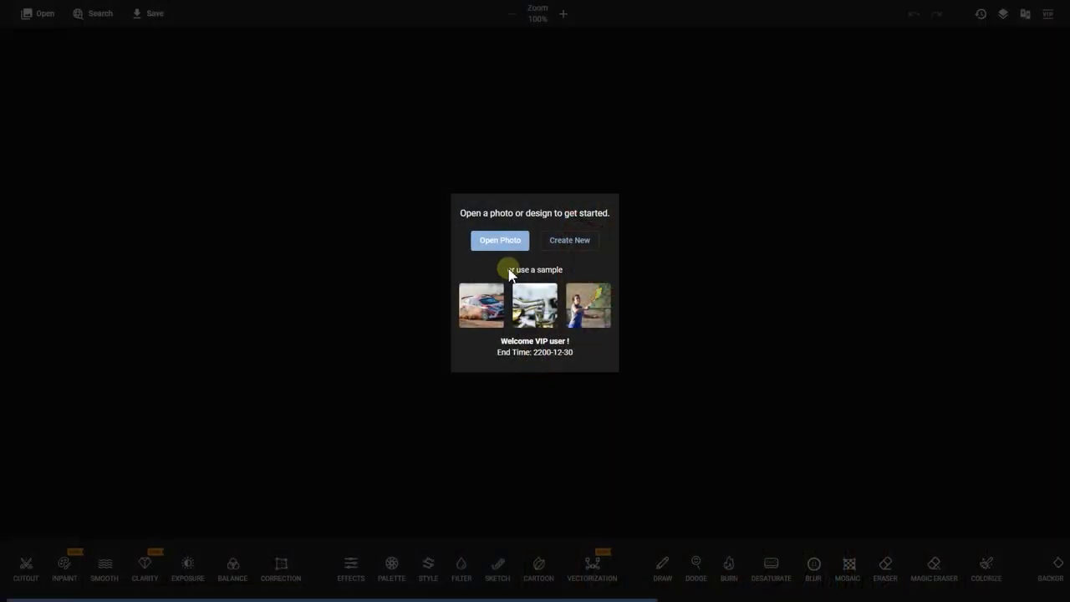
click(500, 249)
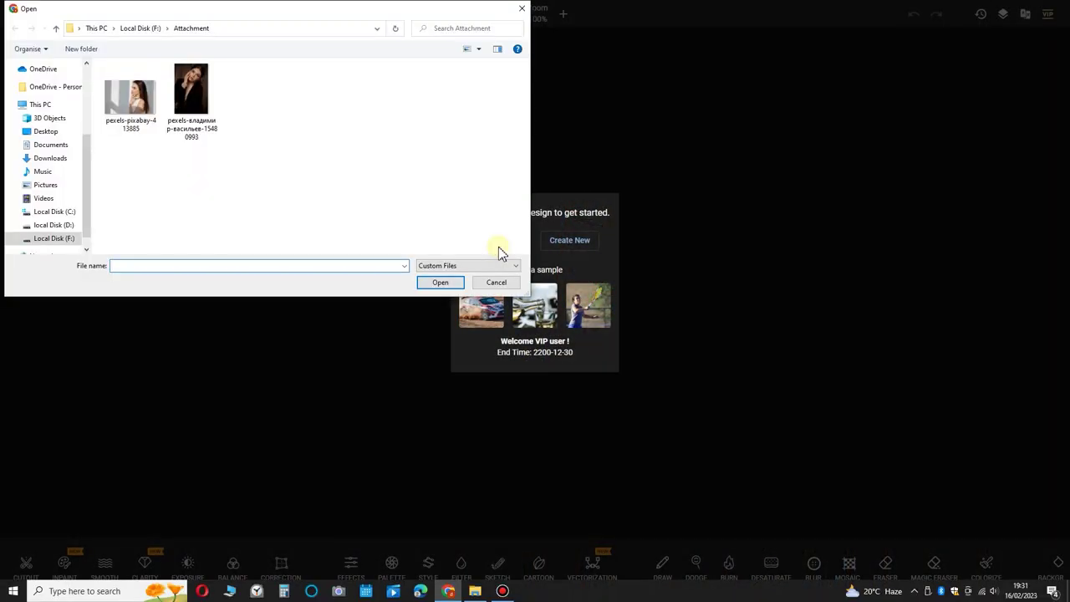
click(204, 101)
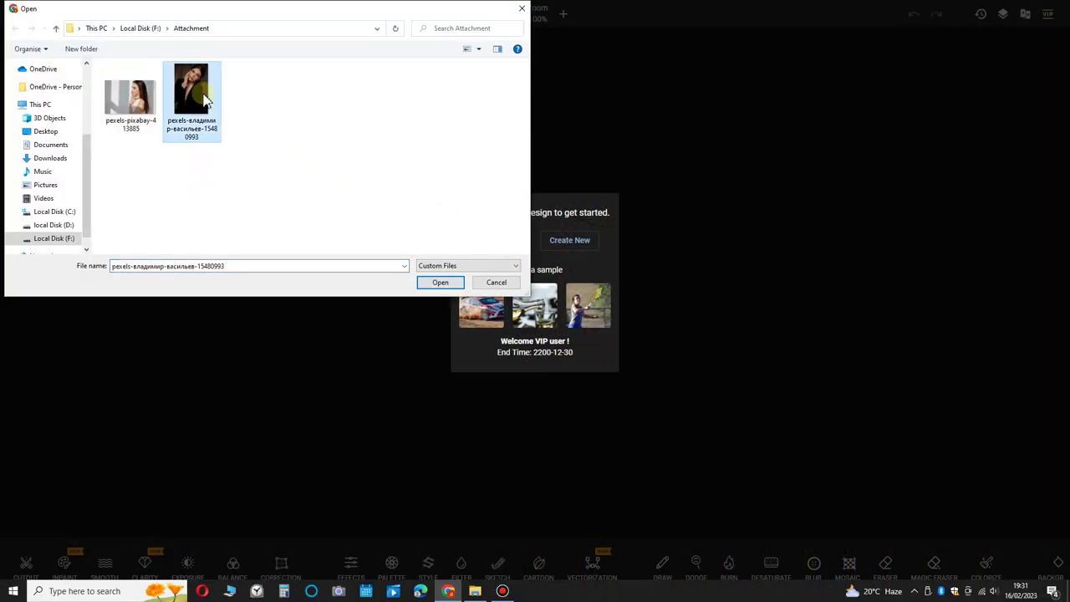
double_click(204, 100)
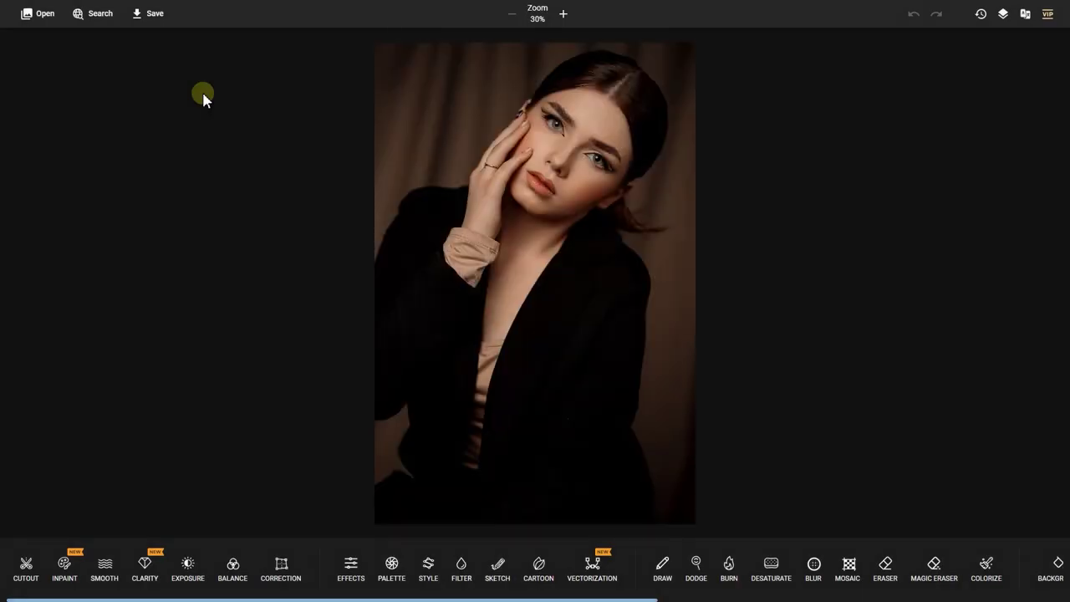
Step: Dodge both eyes with the second-largest brush and the strength lowered to just over the middle
scroll(585, 159, up, 5)
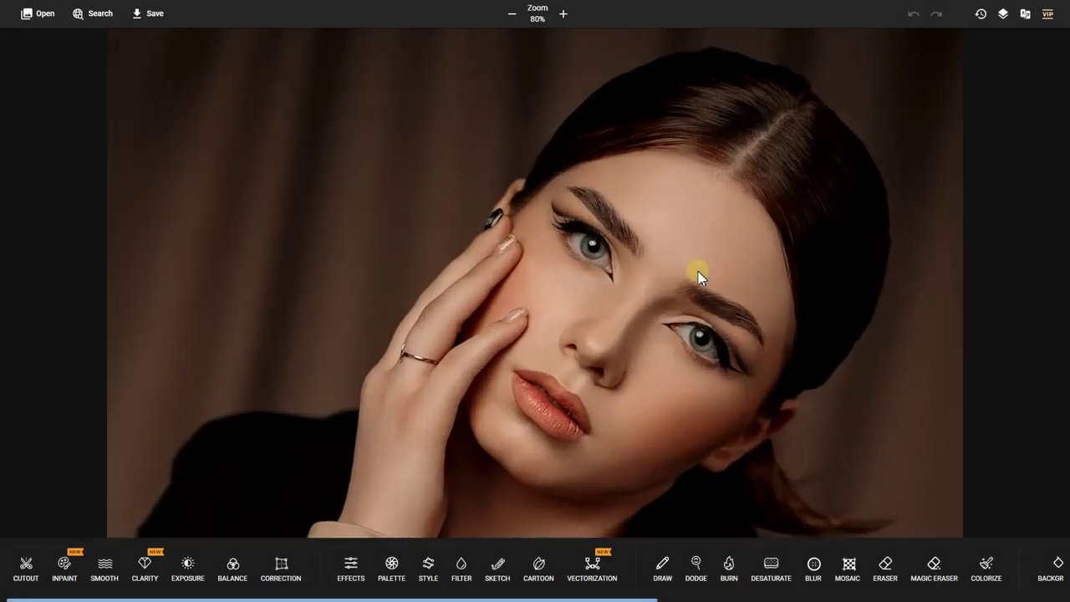
scroll(699, 276, up, 2)
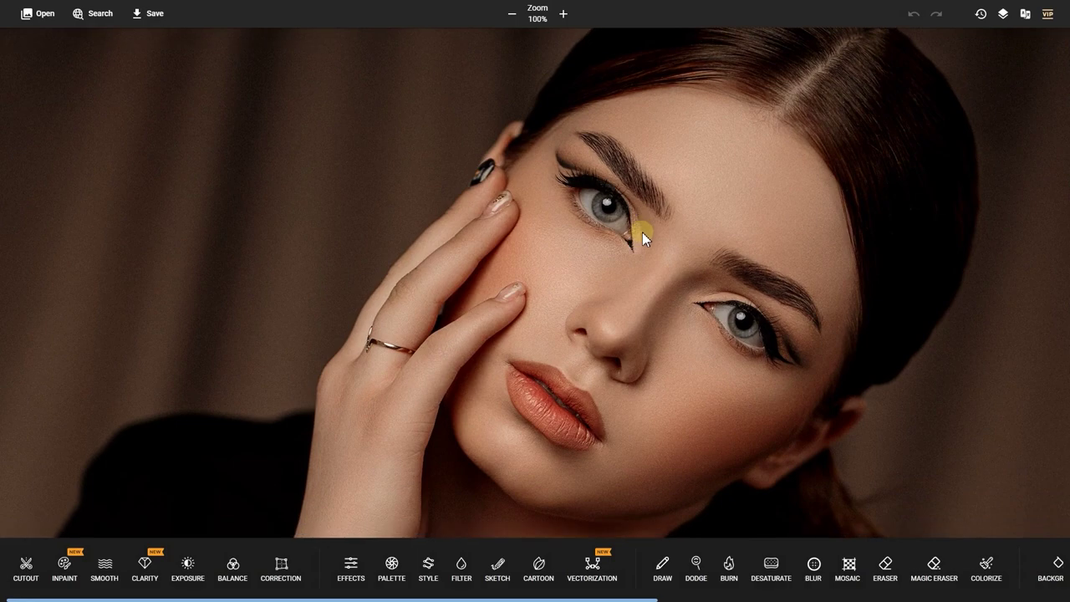
click(695, 564)
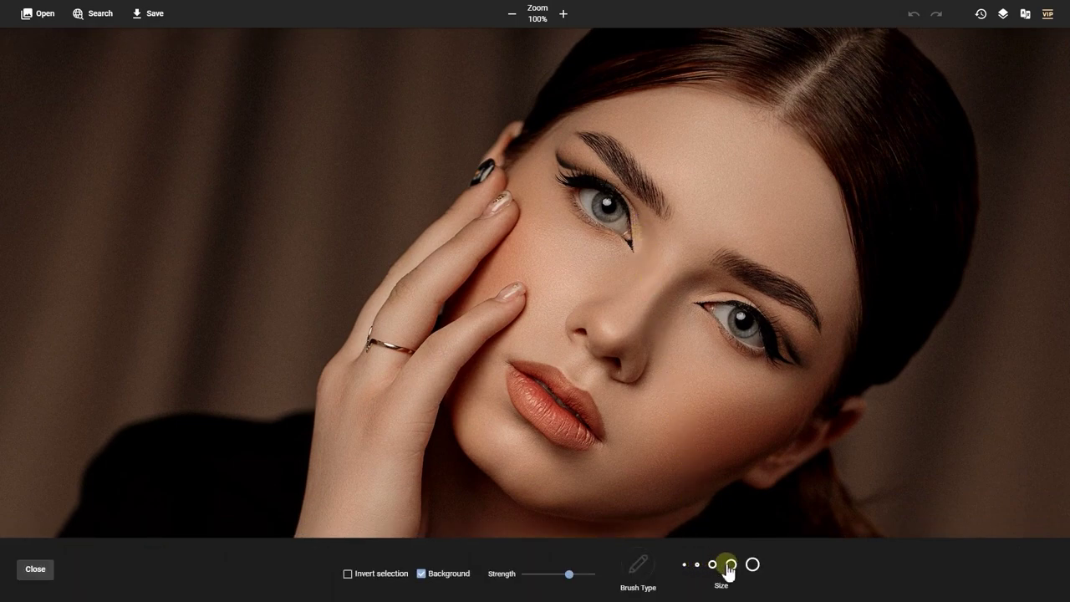
click(730, 565)
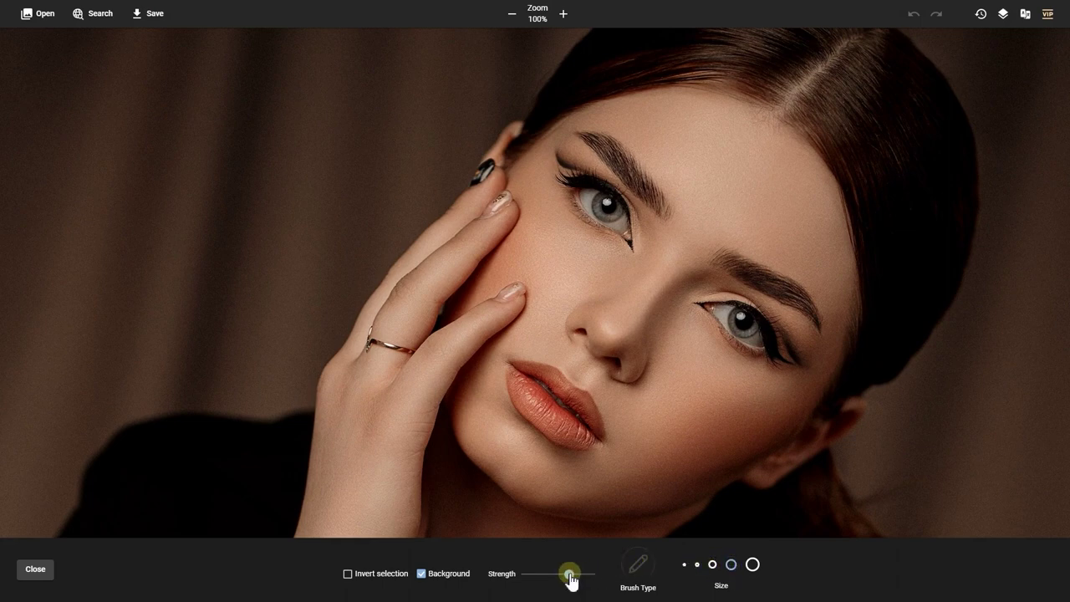
drag(571, 579, 564, 579)
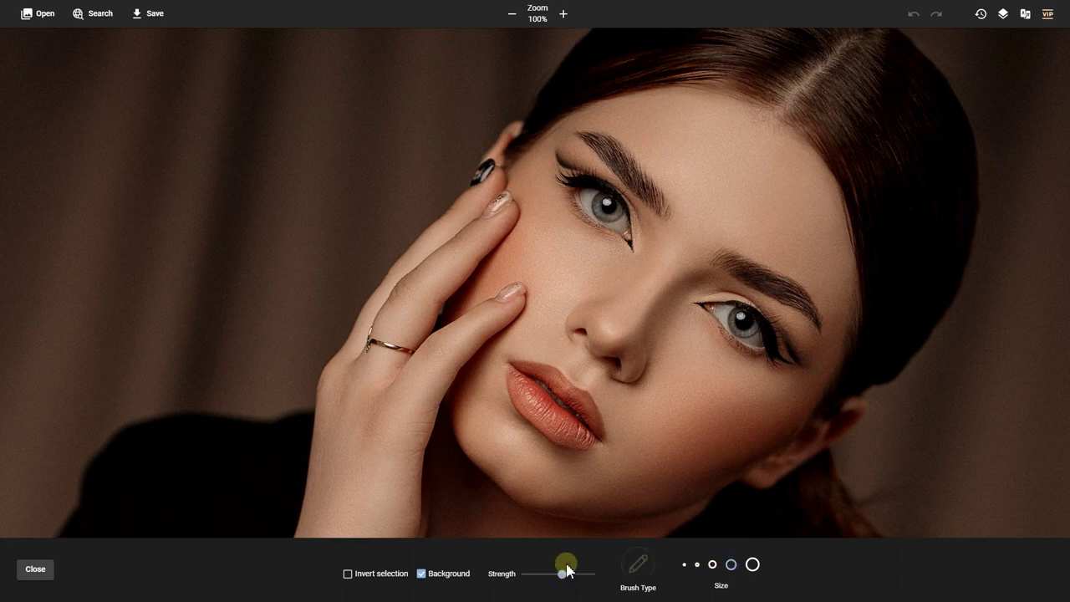
scroll(594, 209, up, 1)
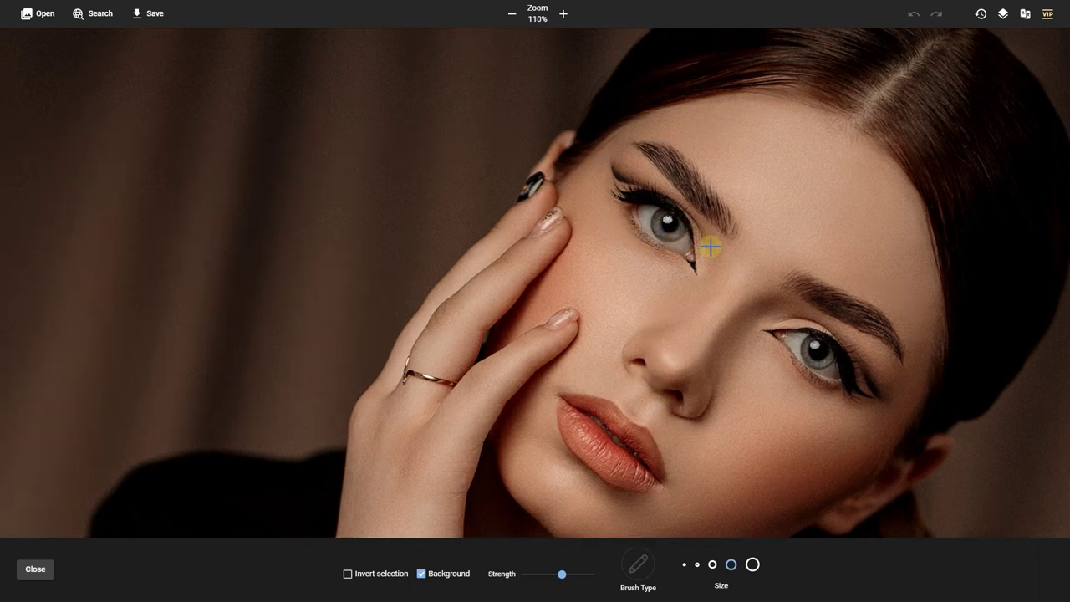
drag(691, 230, 670, 224)
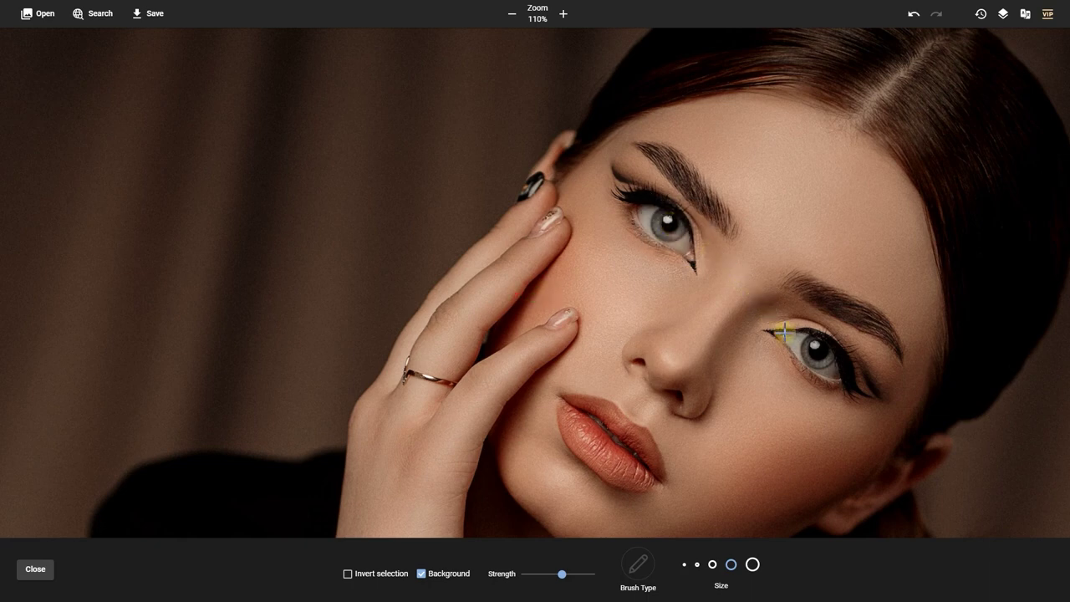
drag(785, 332, 853, 383)
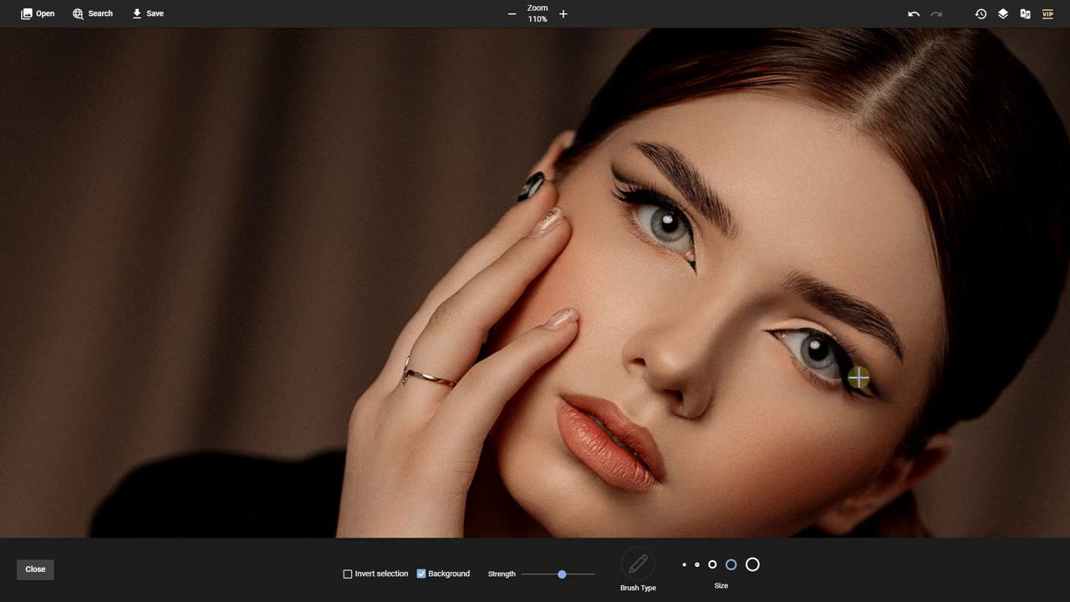
Step: Switch to the medium Dodge brush and brighten the lips
scroll(808, 389, down, 2)
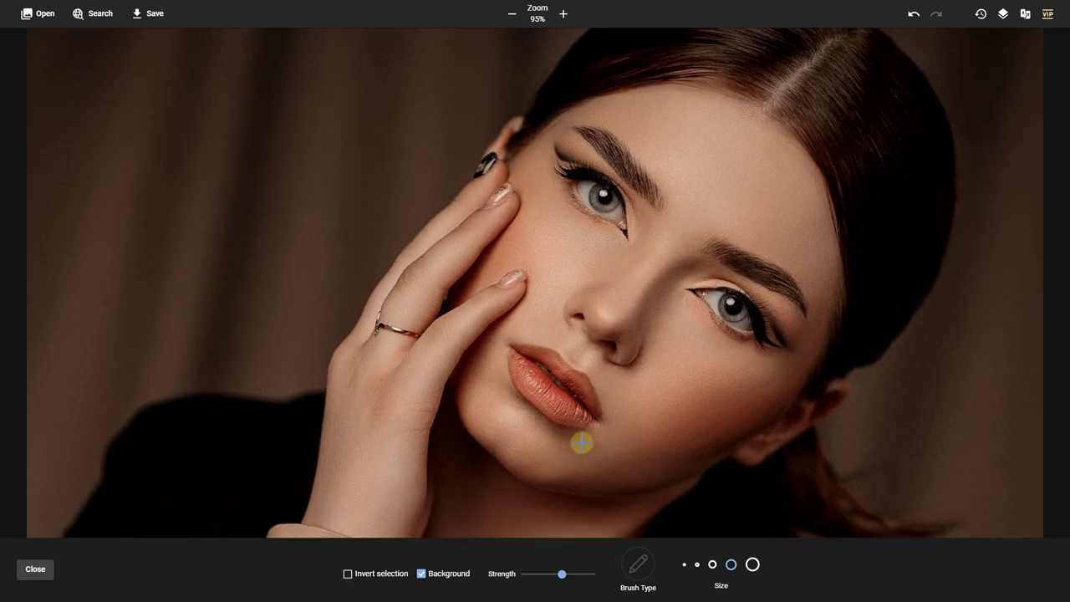
click(711, 566)
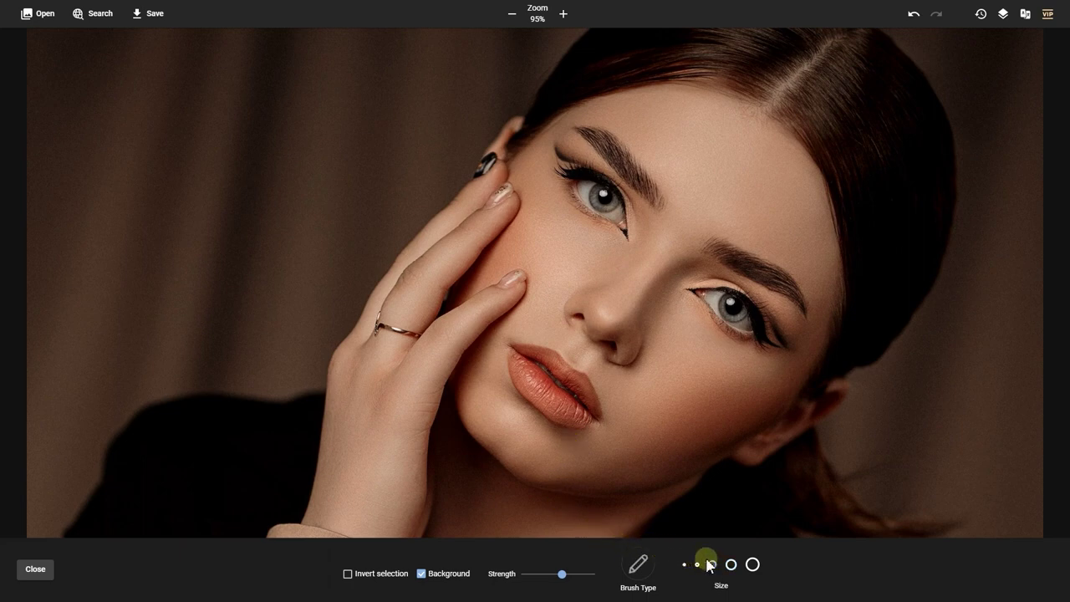
mouse_move(519, 364)
mouse_down()
mouse_move(578, 411)
mouse_move(543, 372)
mouse_move(577, 390)
mouse_move(579, 403)
mouse_up()
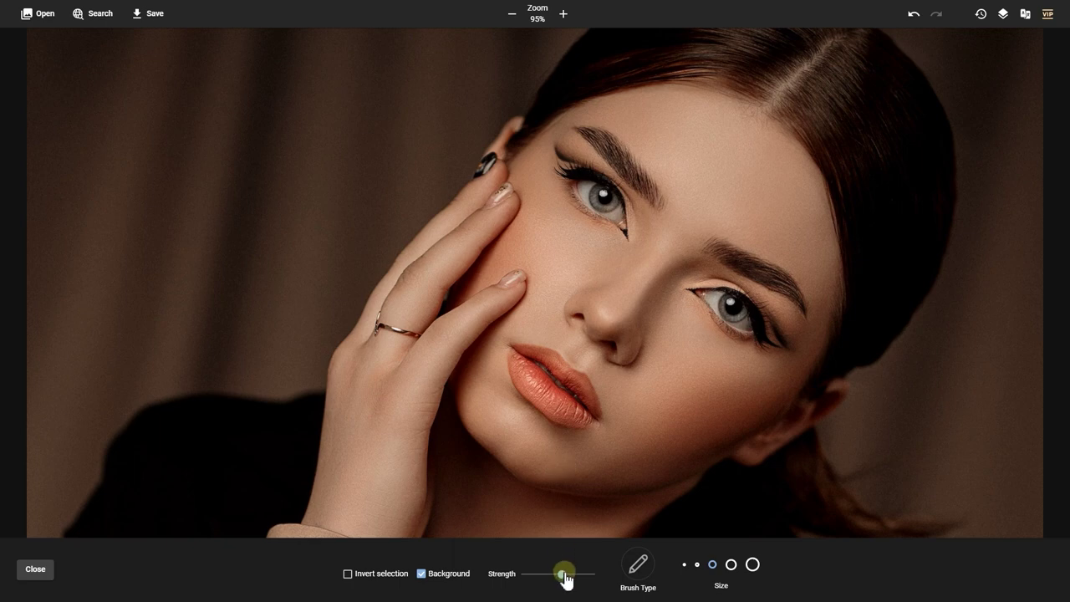
Step: Raise the Dodge strength to near its upper end and brighten the lower and upper lips with the second-smallest brush
drag(565, 575, 582, 575)
click(696, 564)
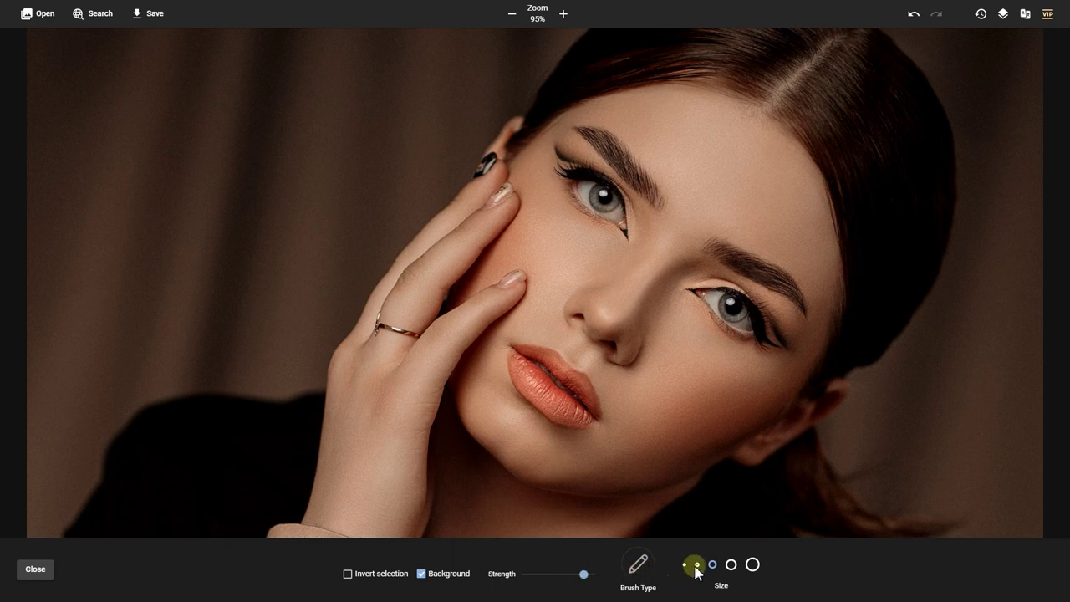
drag(580, 424, 521, 366)
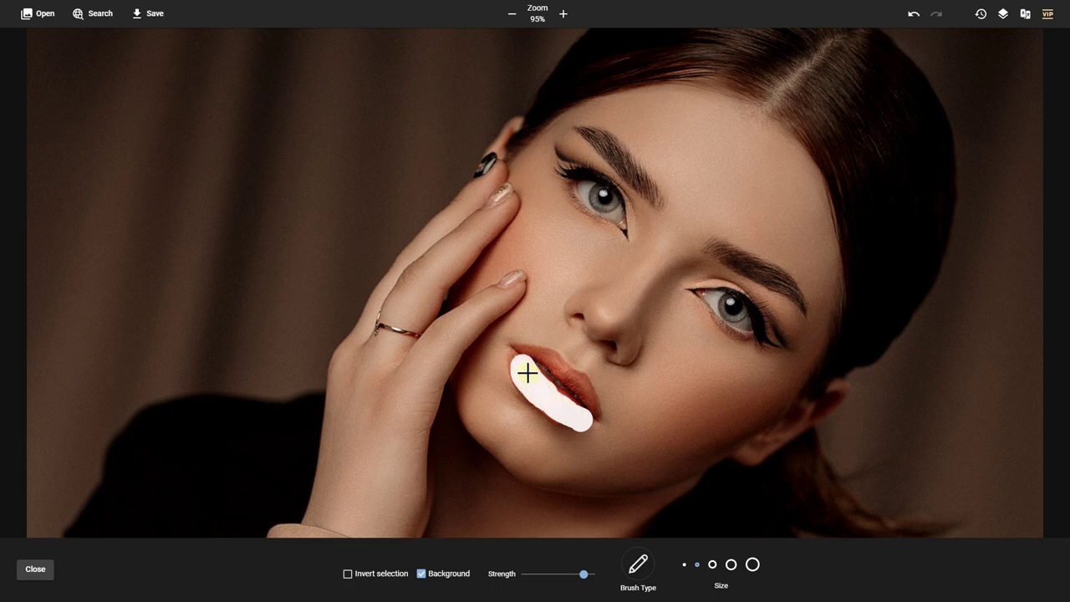
drag(525, 369, 525, 370)
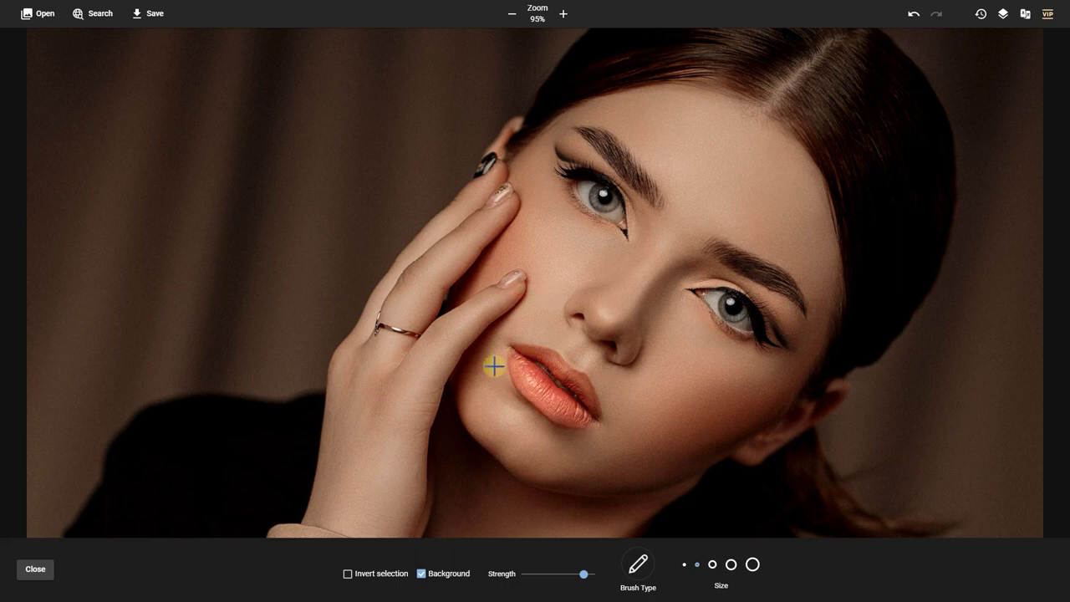
mouse_move(514, 345)
mouse_down()
mouse_move(567, 373)
mouse_move(601, 418)
mouse_up()
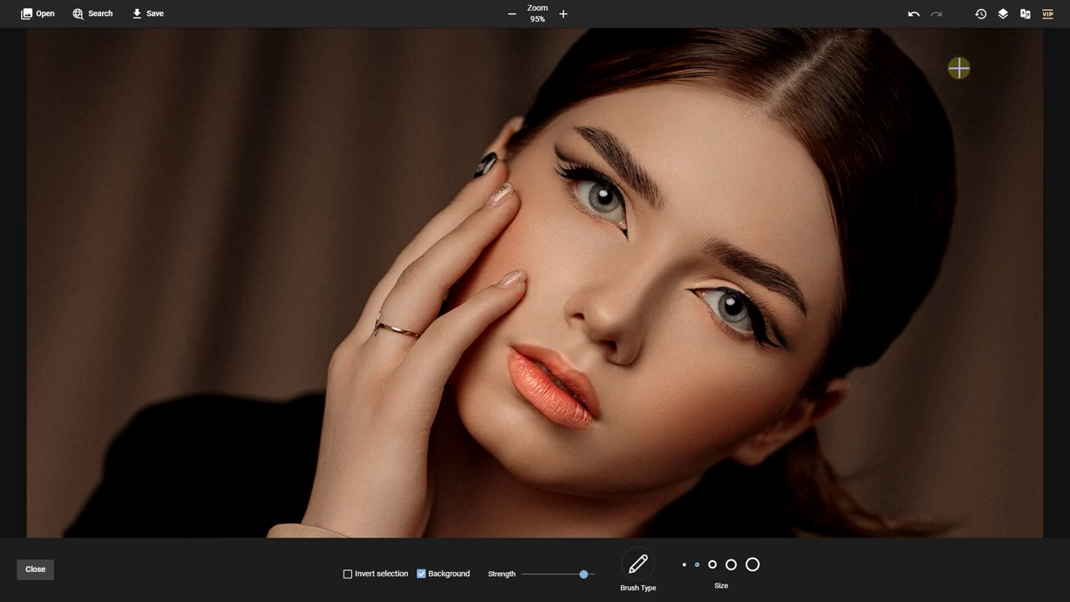
Step: Review the eye and lip Dodge edits in the image's history, from the initial state to the latest edit
click(983, 20)
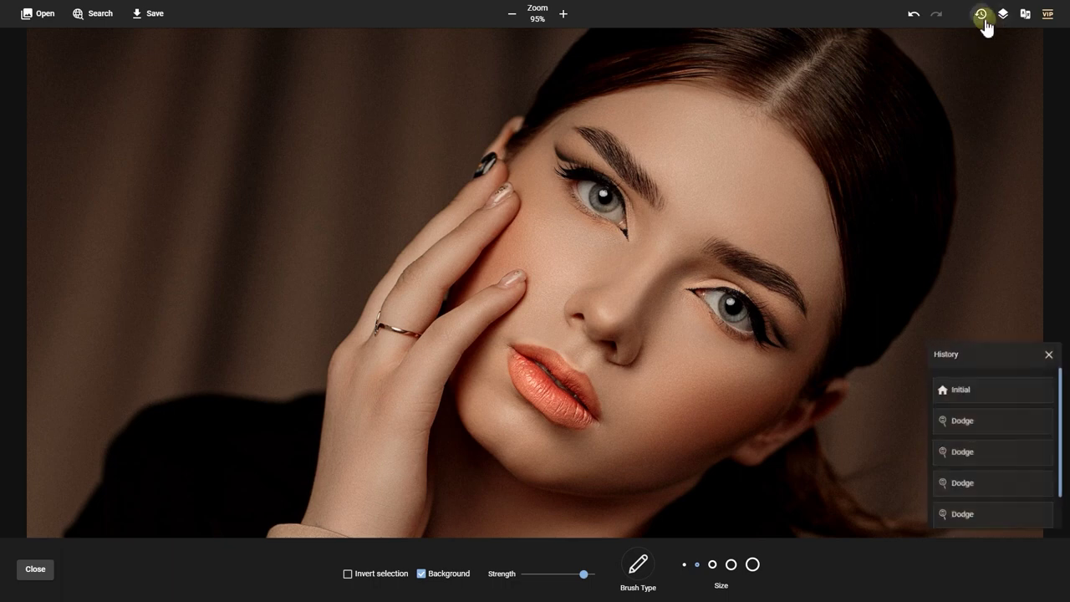
click(996, 387)
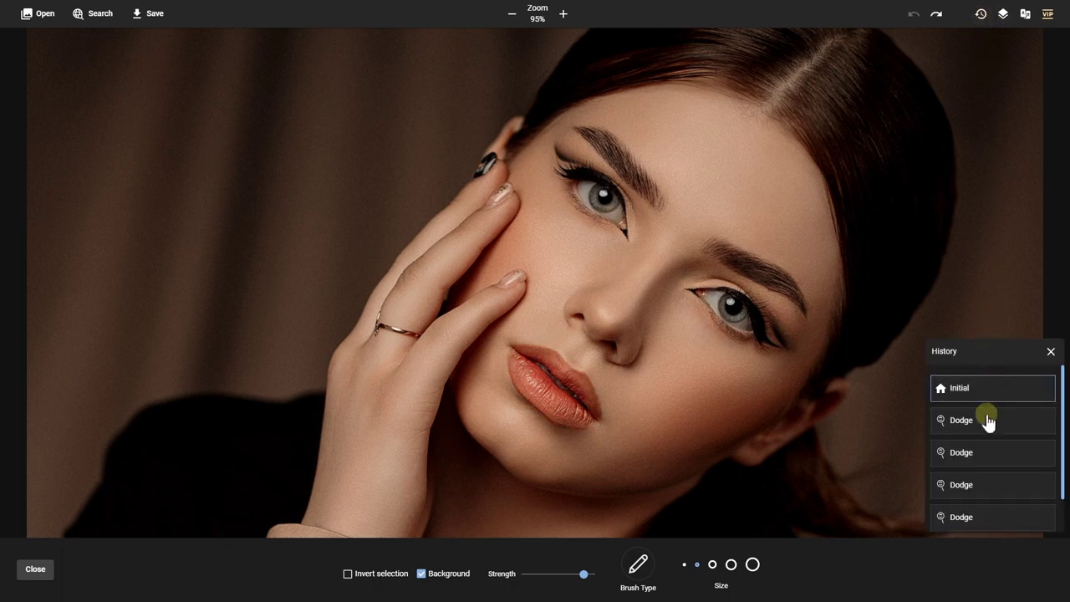
click(987, 420)
scroll(988, 419, down, 2)
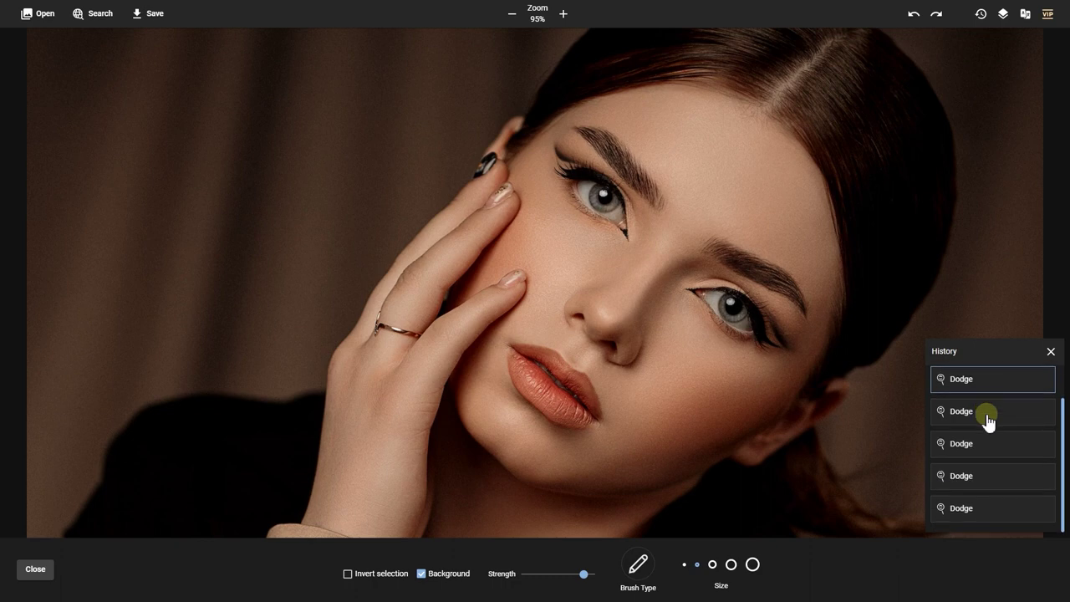
click(988, 419)
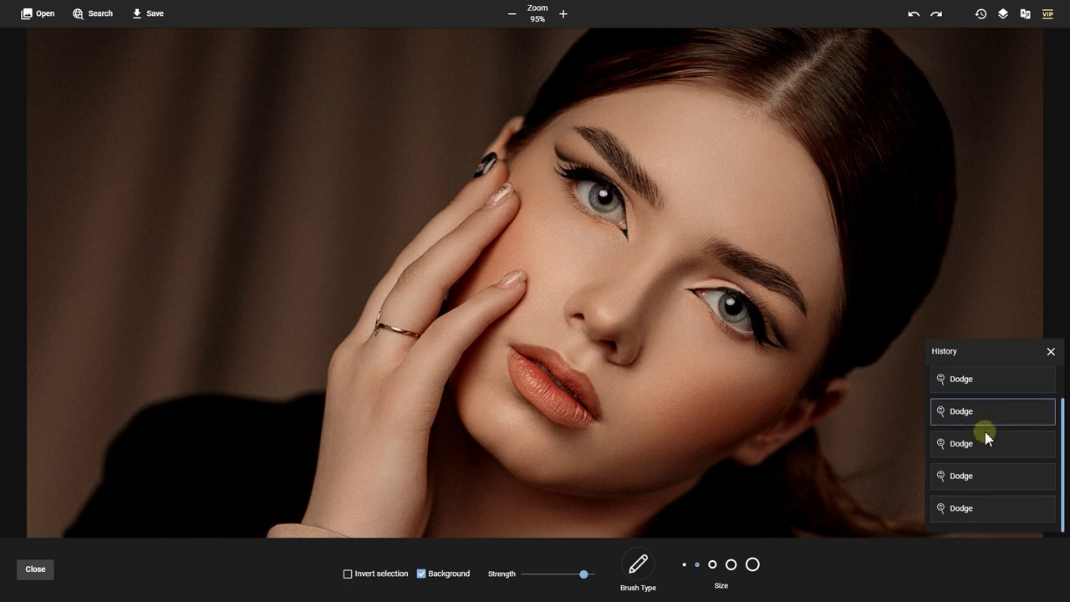
click(987, 445)
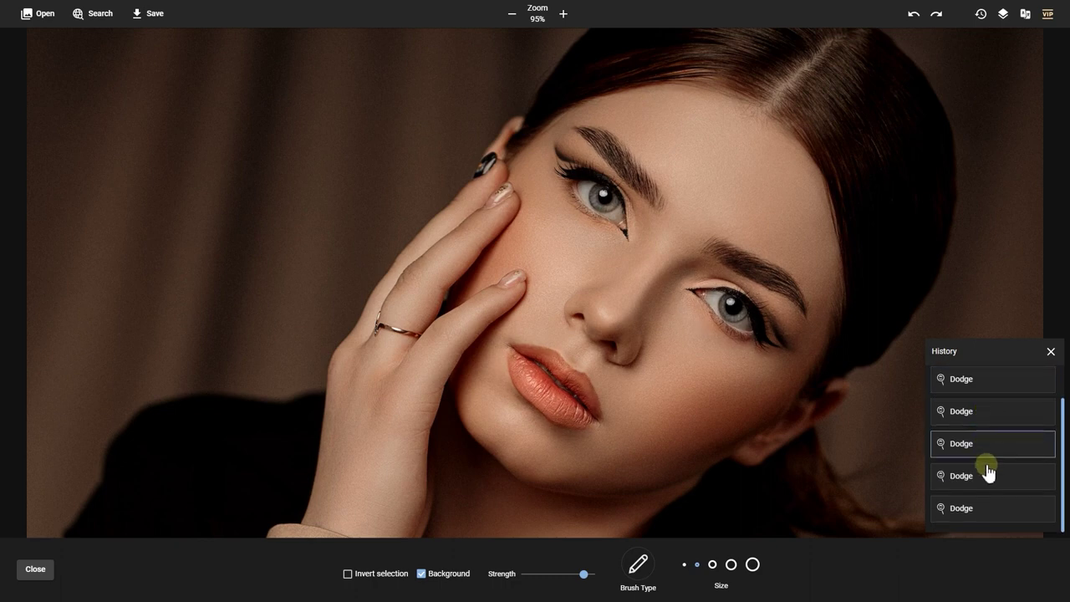
click(989, 477)
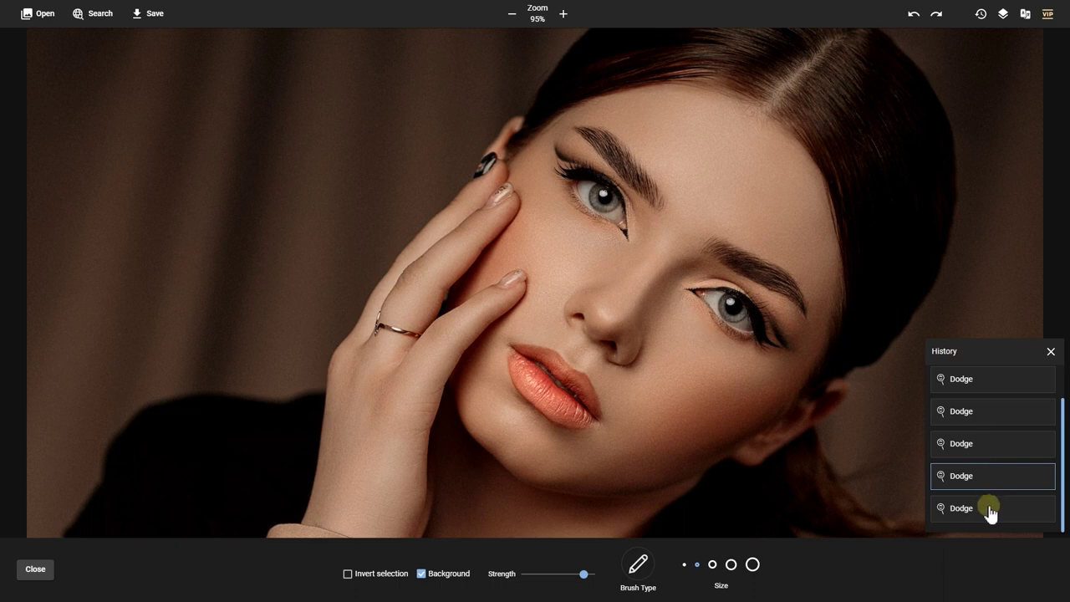
click(989, 510)
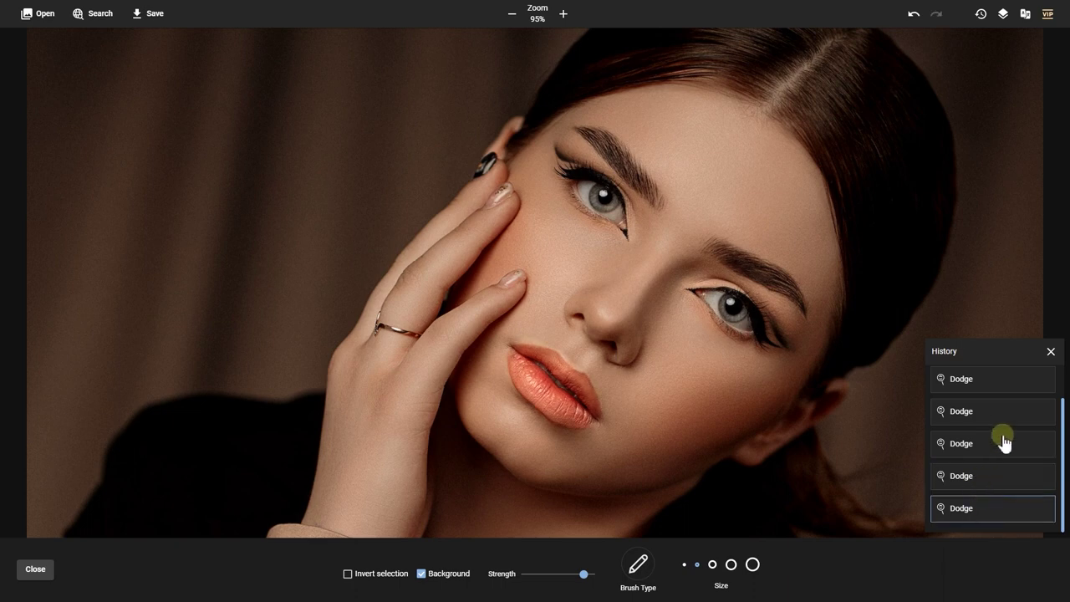
click(1050, 351)
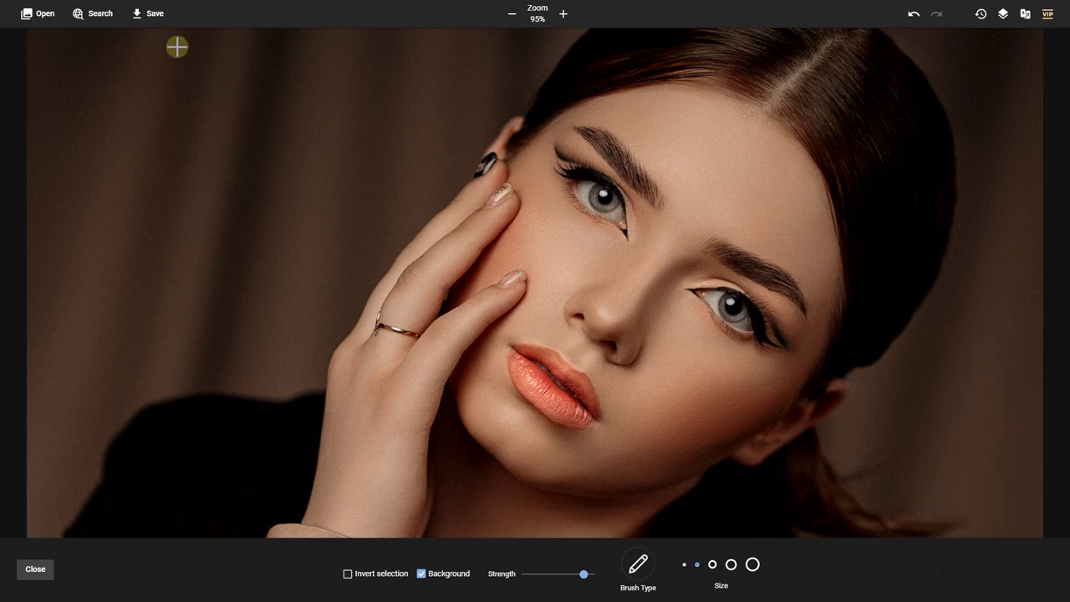
Step: Save the portrait in WEBP format at quality 10 under the name image, and open the downloaded file
click(151, 14)
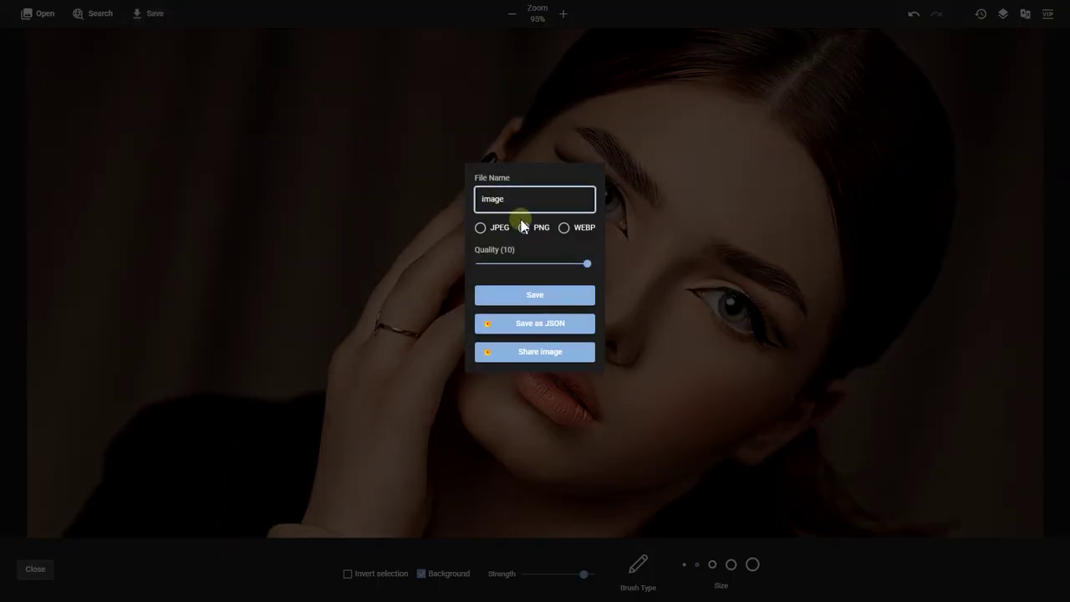
click(563, 227)
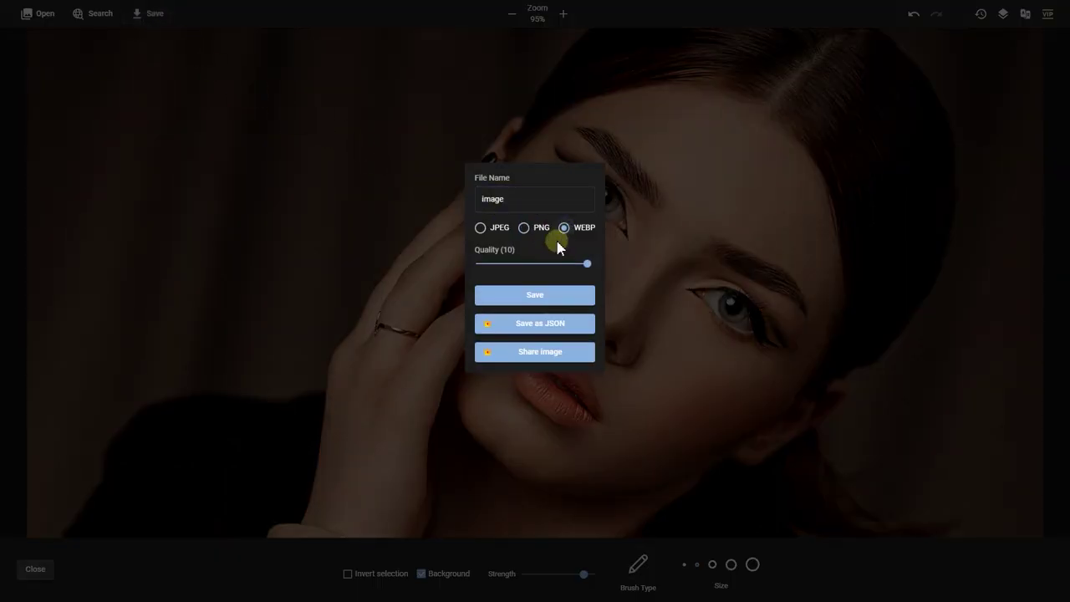
click(536, 298)
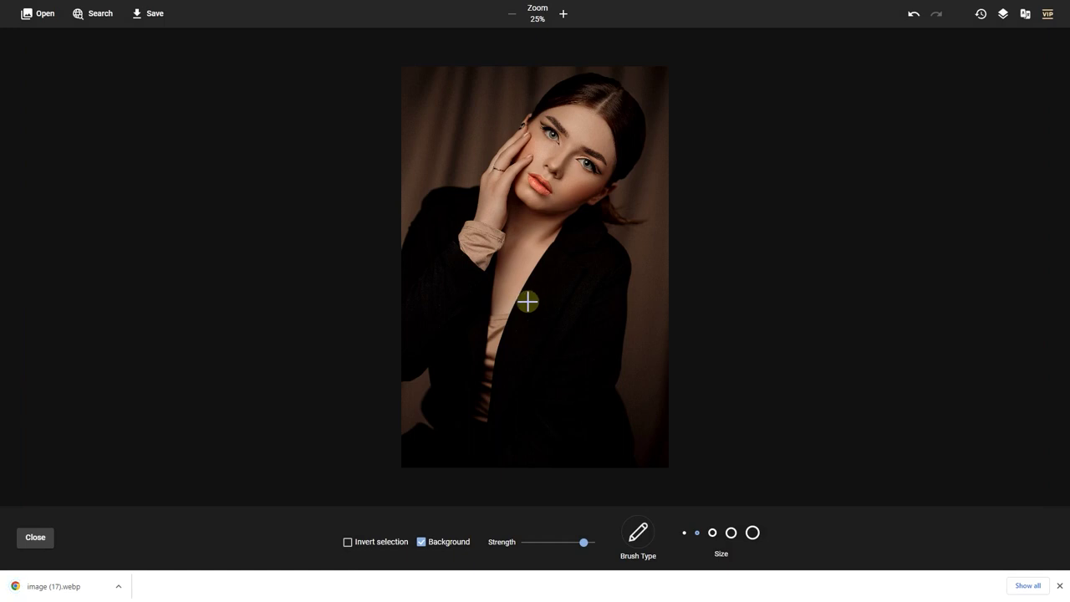
click(123, 592)
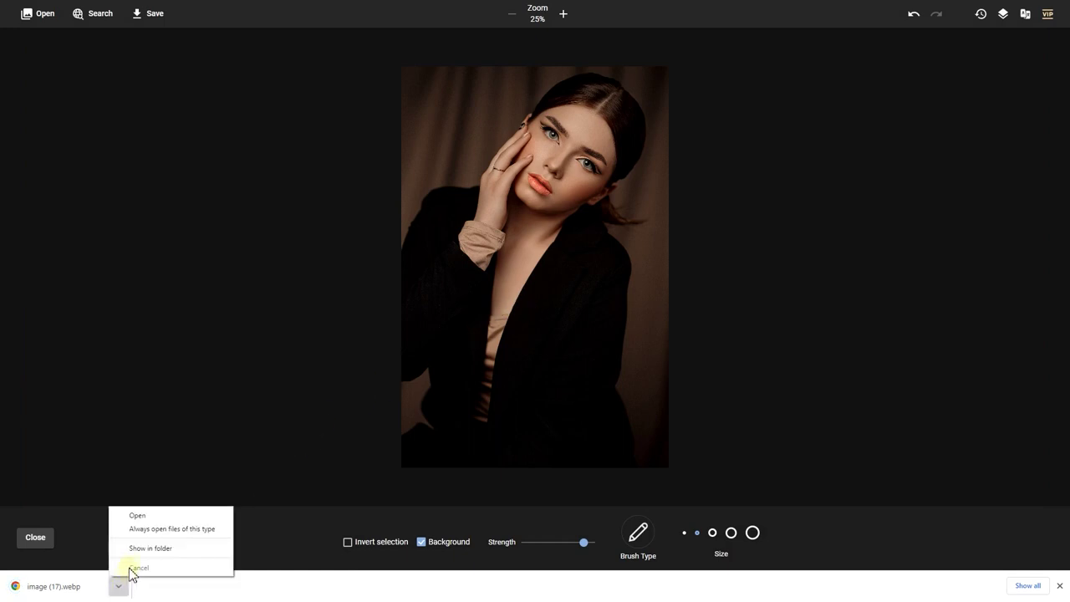
click(138, 513)
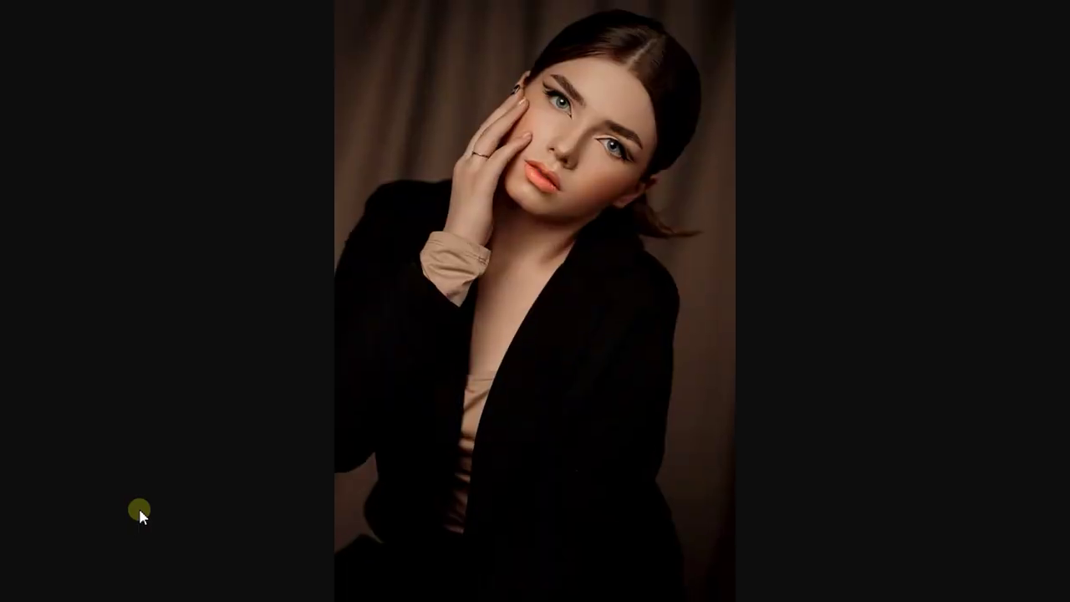